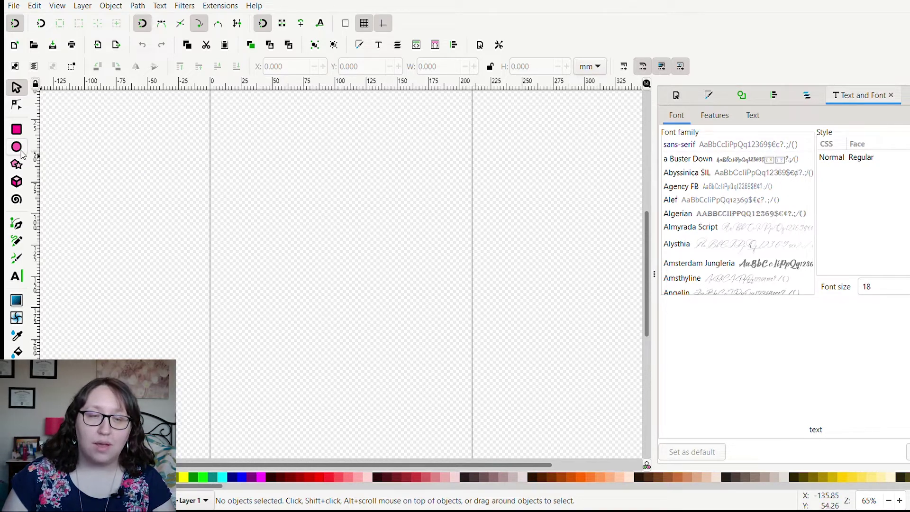
Draw a circle and resize it to 2 in by 2 in with width and height locked.
{"action": "left_click", "coordinate": [18, 149]}
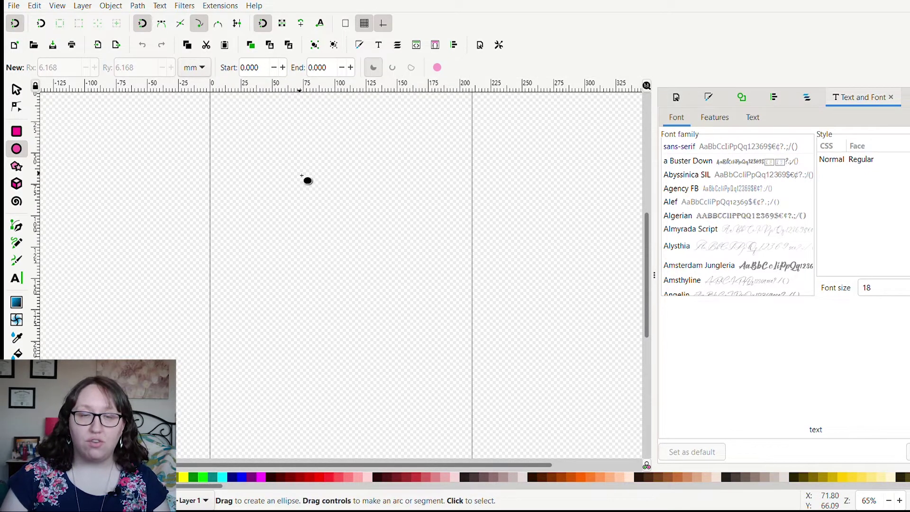
{"action": "left_click_drag", "start_coordinate": [302, 176], "coordinate": [438, 313]}
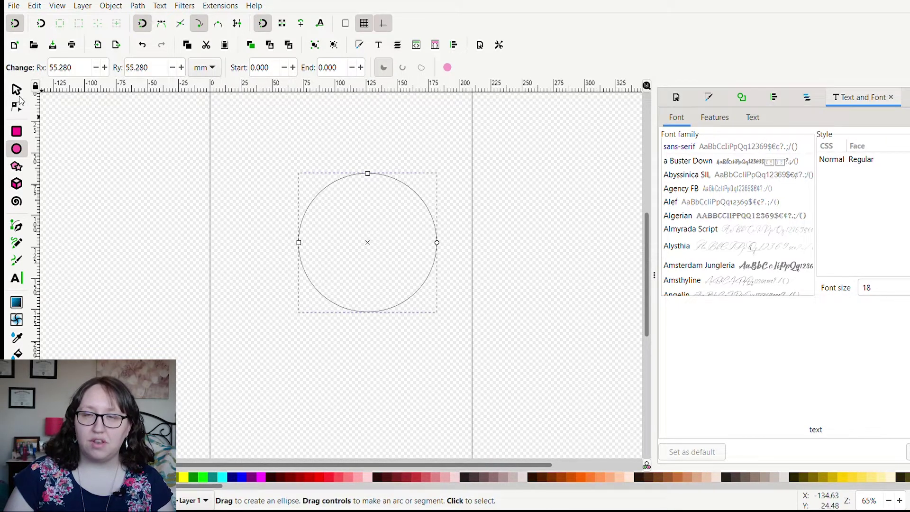
{"action": "left_click", "coordinate": [18, 92]}
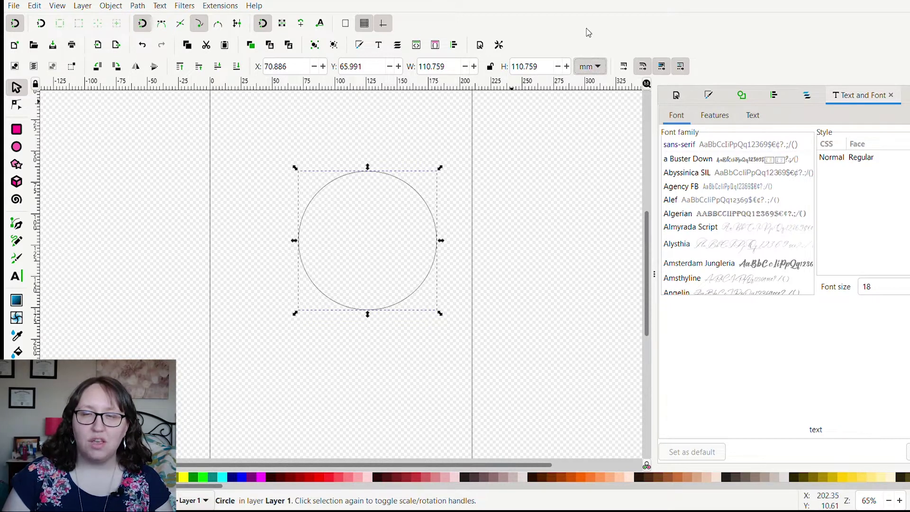
{"action": "left_click", "coordinate": [585, 24]}
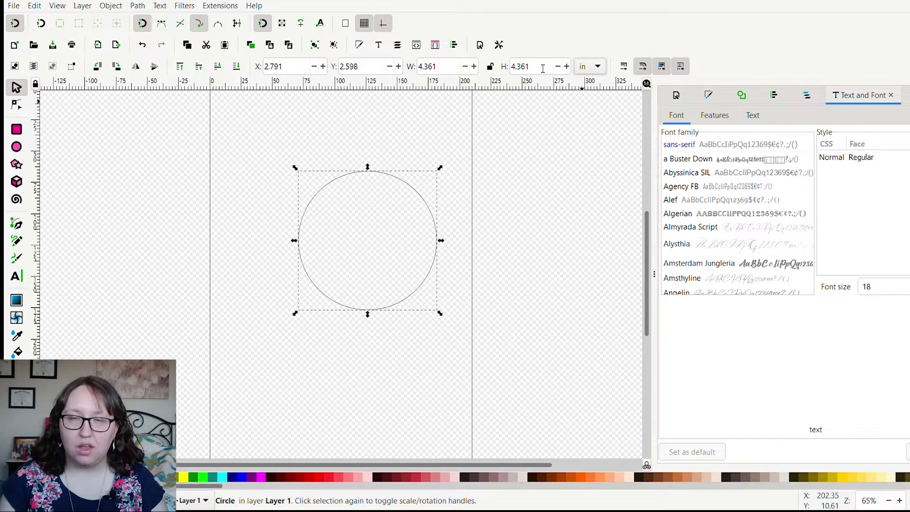
{"action": "left_click", "coordinate": [490, 67]}
{"action": "key", "text": "Tab"}
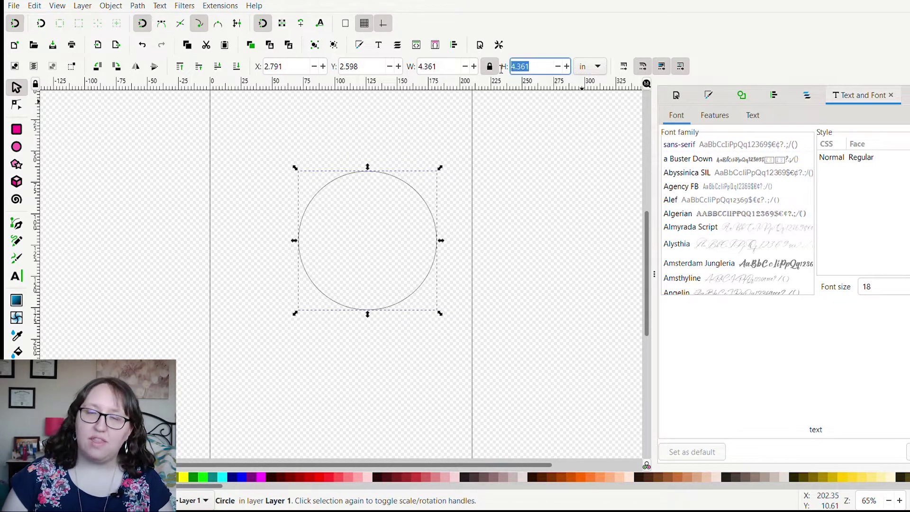
{"action": "type", "text": "2"}
{"action": "key", "text": "Return"}
{"action": "key", "text": "plus"}
{"action": "key", "text": "plus"}
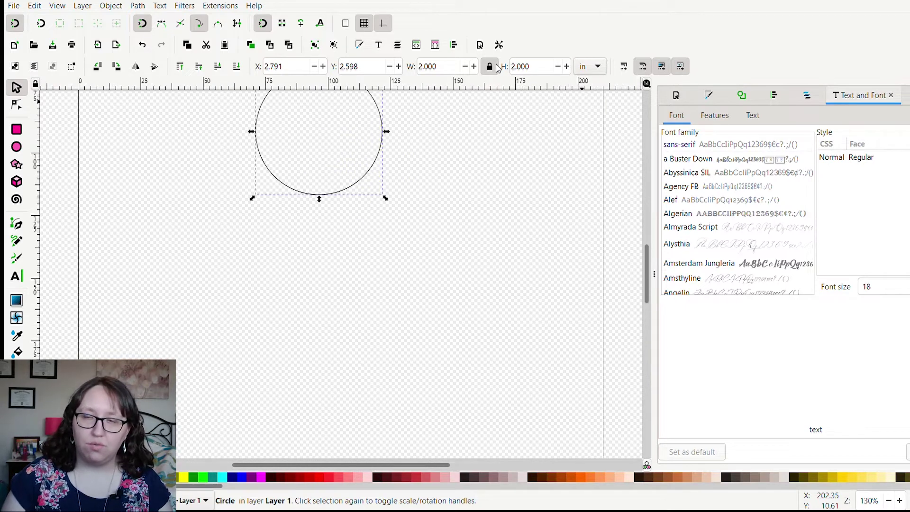
{"action": "mouse_move", "coordinate": [648, 269]}
{"action": "left_mouse_down"}
{"action": "mouse_move", "coordinate": [647, 250]}
{"action": "mouse_move", "coordinate": [649, 259]}
{"action": "left_mouse_up"}
{"action": "key", "text": "plus"}
{"action": "key", "text": "plus"}
Draw a small circle, size it to 0.125 in, and move it inside the big circle's top.
{"action": "left_click", "coordinate": [17, 150]}
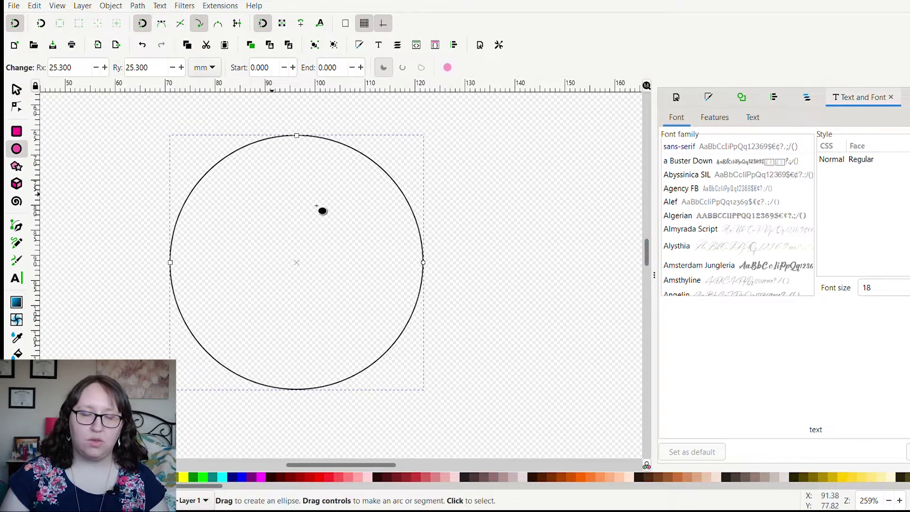
{"action": "left_click_drag", "start_coordinate": [469, 169], "coordinate": [485, 184]}
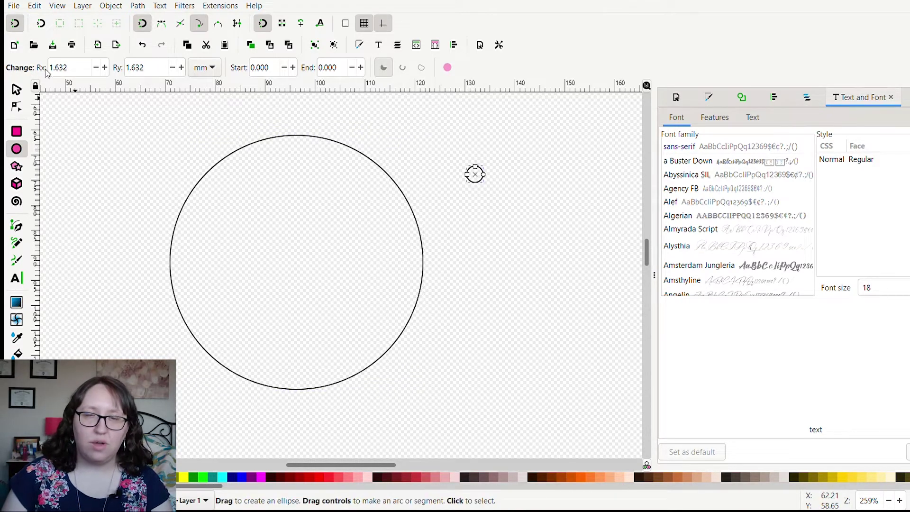
{"action": "left_click", "coordinate": [16, 89]}
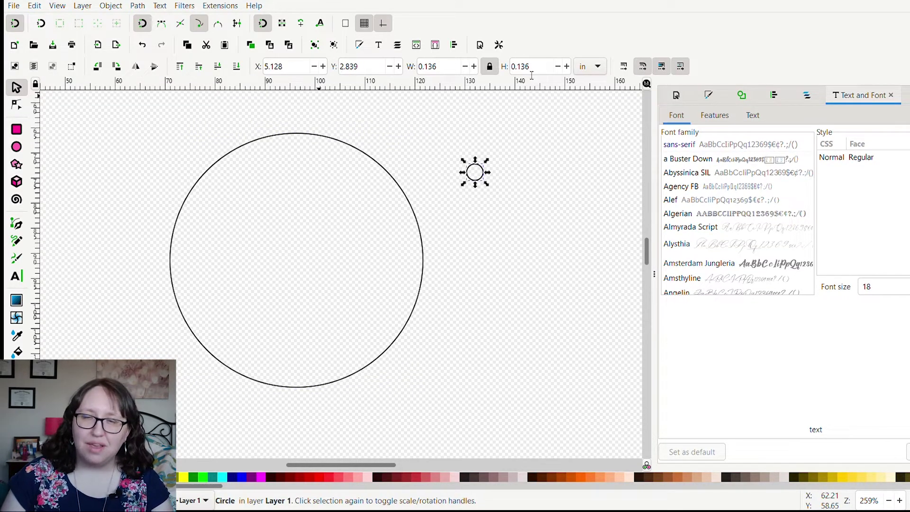
{"action": "left_click", "coordinate": [532, 70]}
{"action": "left_click_drag", "start_coordinate": [532, 72], "coordinate": [527, 72]}
{"action": "type", "text": "25"}
{"action": "key", "text": "Return"}
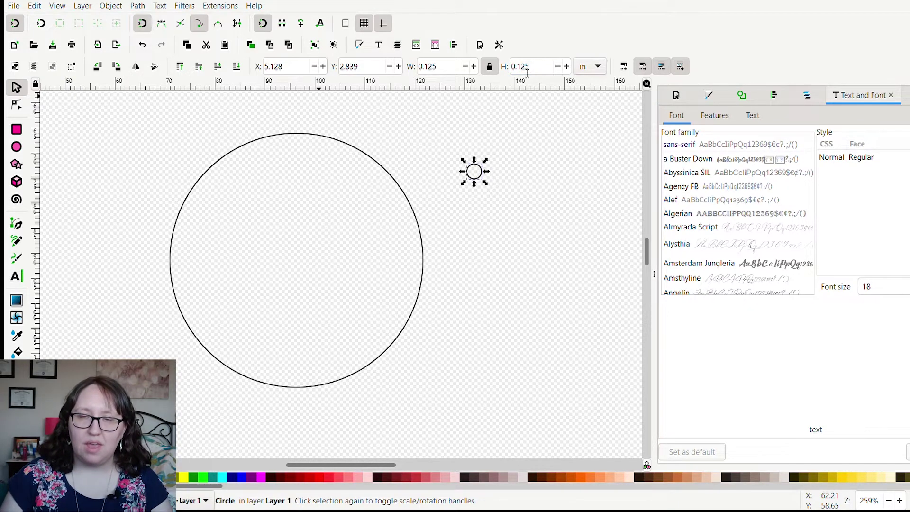
{"action": "left_click_drag", "start_coordinate": [484, 187], "coordinate": [306, 166]}
Select both circles and align them on the vertical center axis with Align and Distribute.
{"action": "left_click", "coordinate": [372, 162], "text": "shift"}
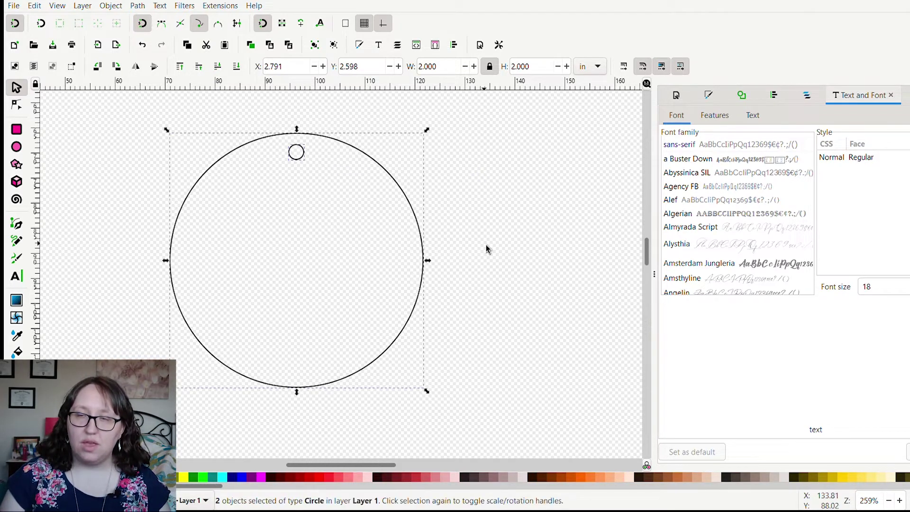
{"action": "left_click", "coordinate": [776, 95]}
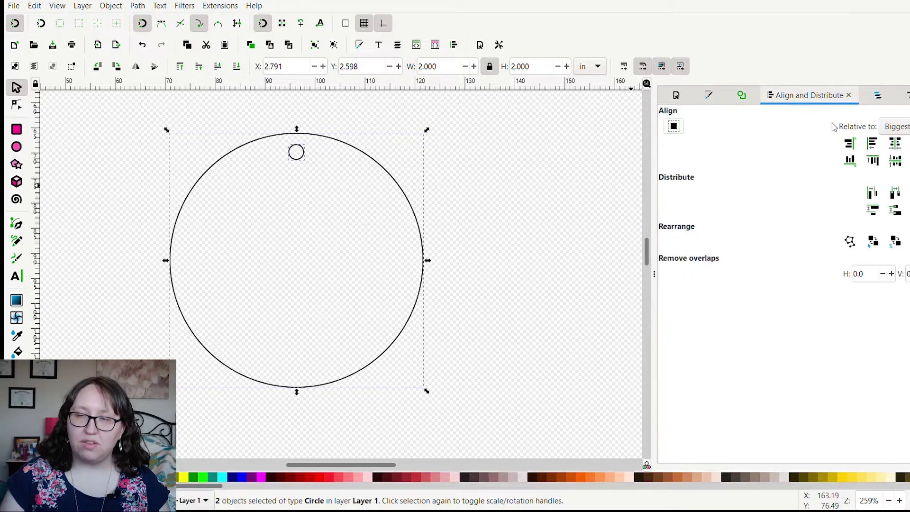
{"action": "left_click", "coordinate": [893, 147]}
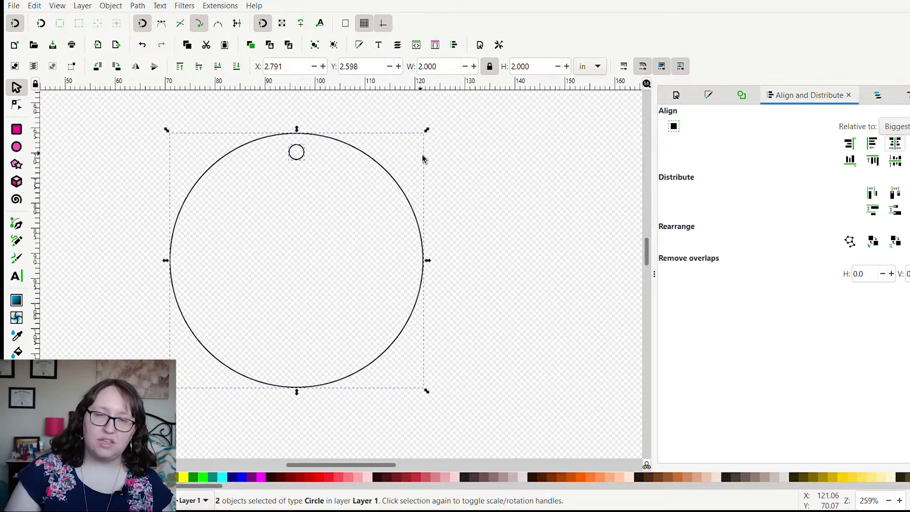
{"action": "left_click", "coordinate": [539, 186]}
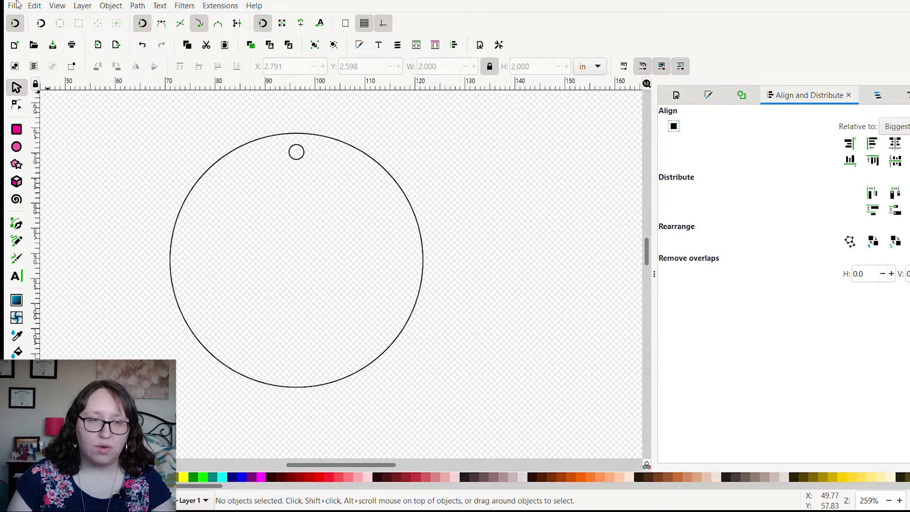
Paste the white temple silhouette (8.184 by 6.420 in) onto the canvas.
{"action": "left_click", "coordinate": [16, 5]}
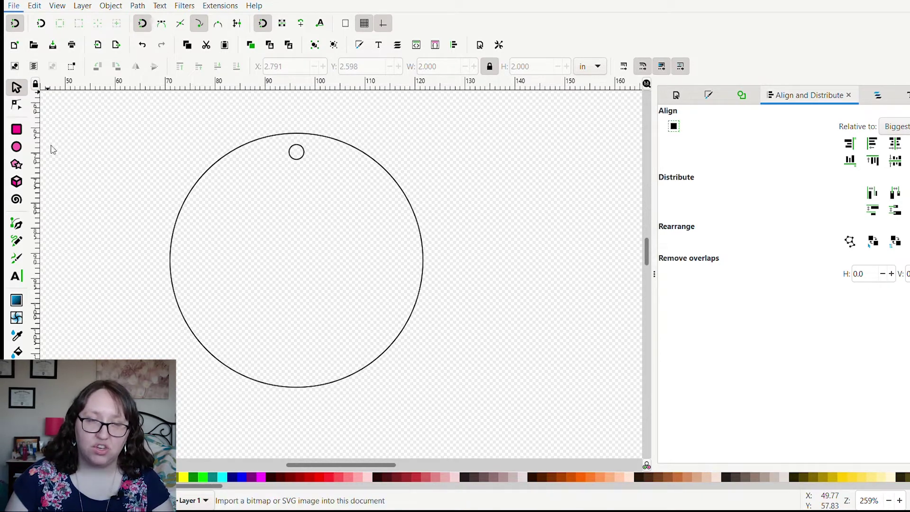
{"action": "left_click", "coordinate": [308, 231]}
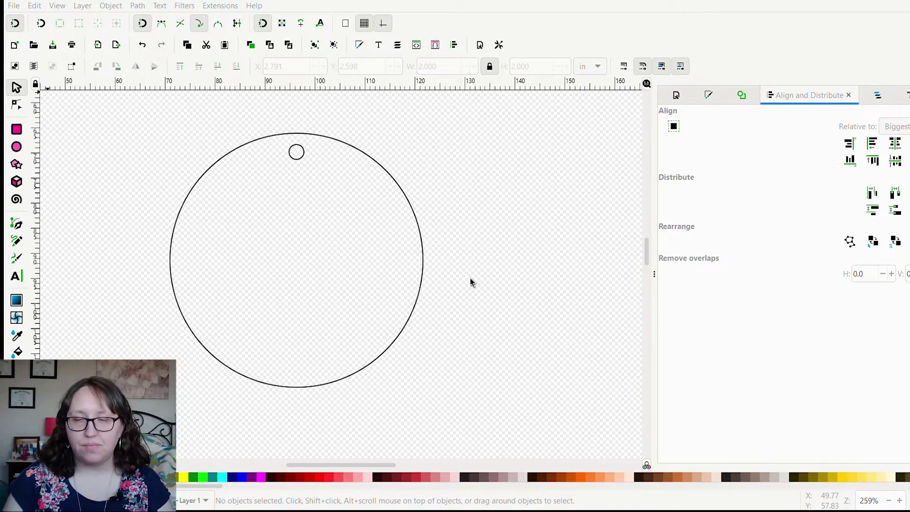
{"action": "key", "text": "ctrl+v"}
{"action": "key", "text": "ctrl+v"}
{"action": "key", "text": "minus"}
{"action": "key", "text": "minus"}
{"action": "key", "text": "minus"}
{"action": "key", "text": "minus"}
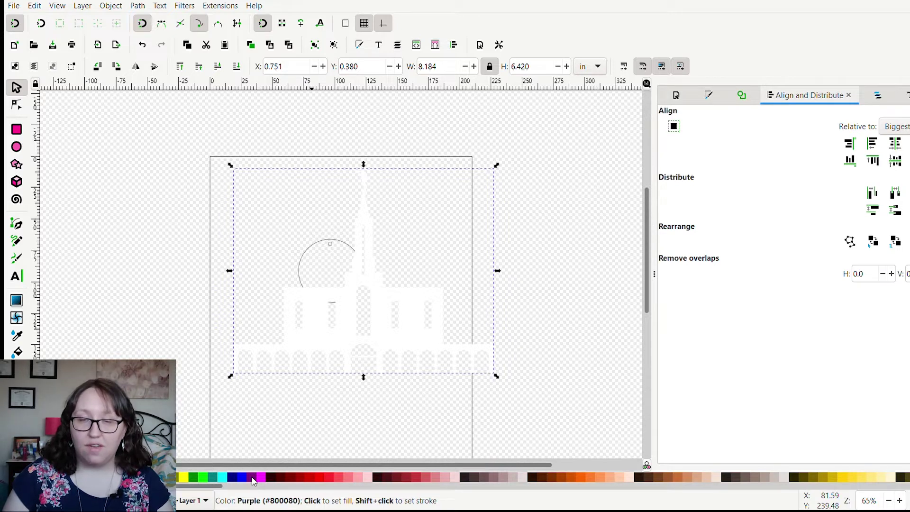
Fill the temple silhouette with purple and scale it down.
{"action": "left_click", "coordinate": [254, 481]}
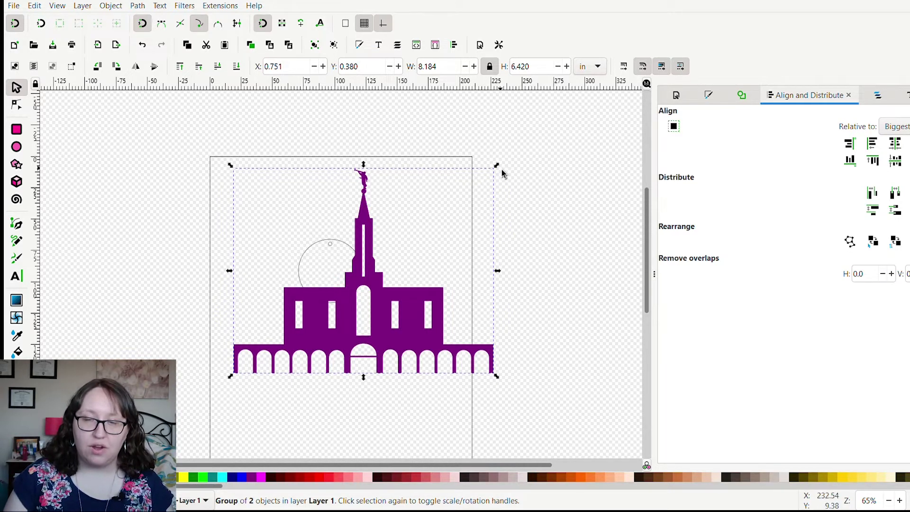
{"action": "left_click_drag", "start_coordinate": [497, 165], "coordinate": [367, 305]}
{"action": "key", "text": "plus"}
{"action": "key", "text": "plus"}
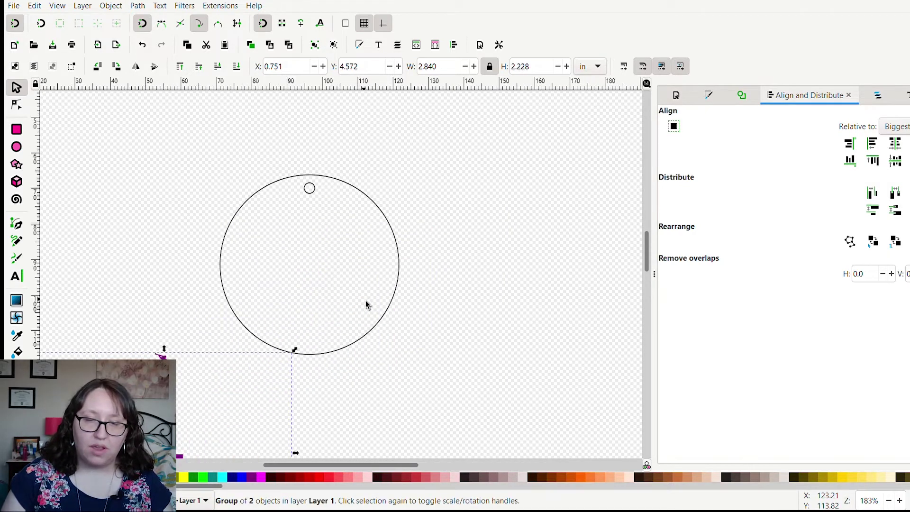
Fit the temple at 1.457 by 1.143 in inside the circle below the hole.
{"action": "left_click_drag", "start_coordinate": [174, 397], "coordinate": [348, 236]}
{"action": "left_click_drag", "start_coordinate": [469, 193], "coordinate": [399, 256]}
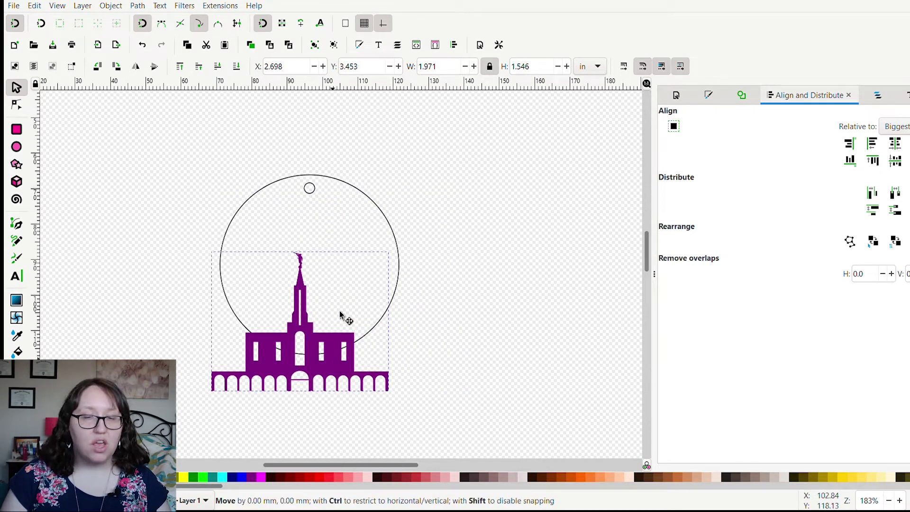
{"action": "left_click_drag", "start_coordinate": [340, 308], "coordinate": [341, 295]}
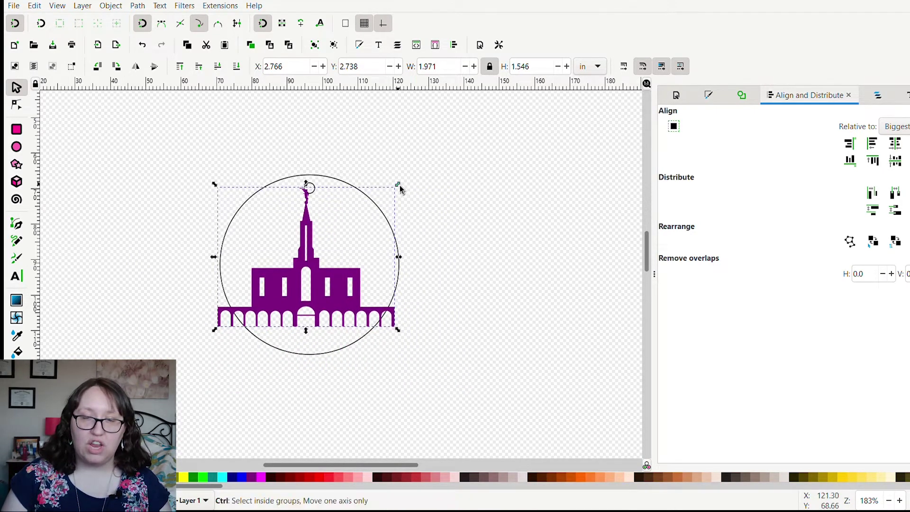
{"action": "left_click_drag", "start_coordinate": [399, 186], "coordinate": [362, 220]}
{"action": "left_click_drag", "start_coordinate": [319, 290], "coordinate": [340, 291]}
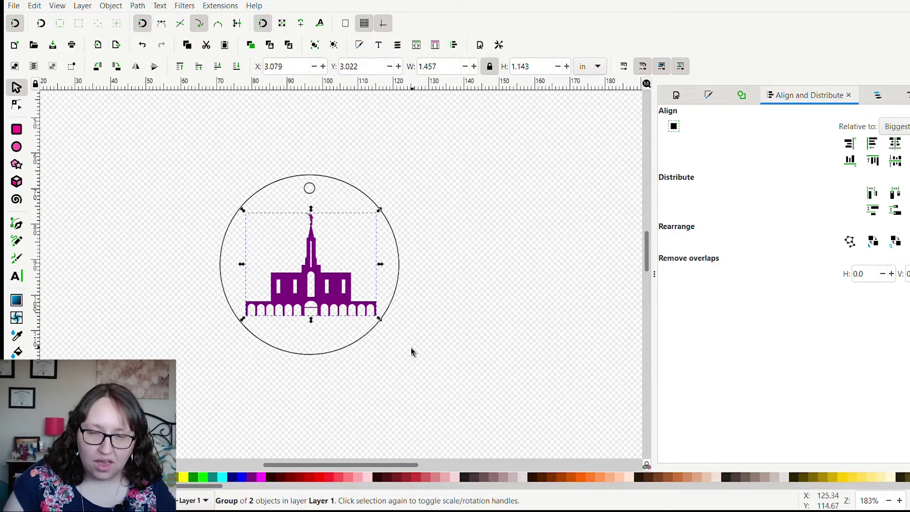
{"action": "left_click", "coordinate": [428, 371]}
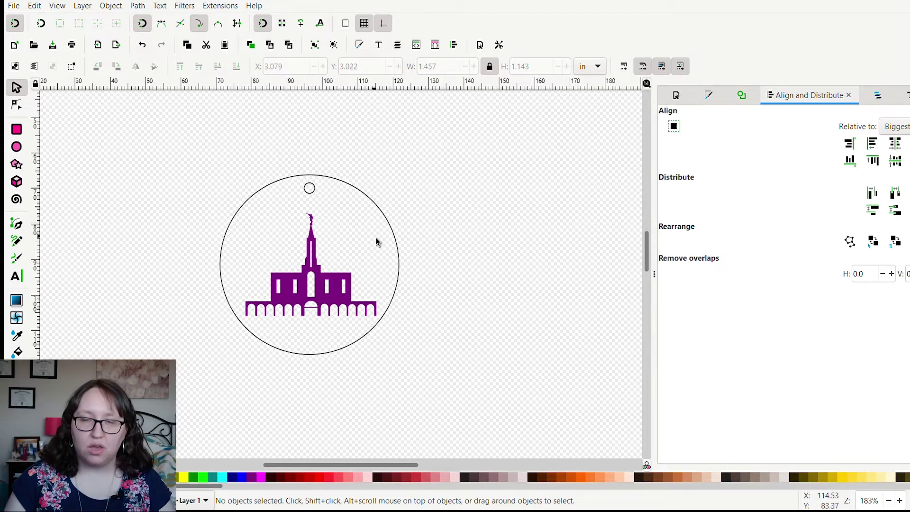
Center the temple horizontally on the outer circle.
{"action": "left_click", "coordinate": [326, 281]}
{"action": "left_click", "coordinate": [400, 264], "text": "shift"}
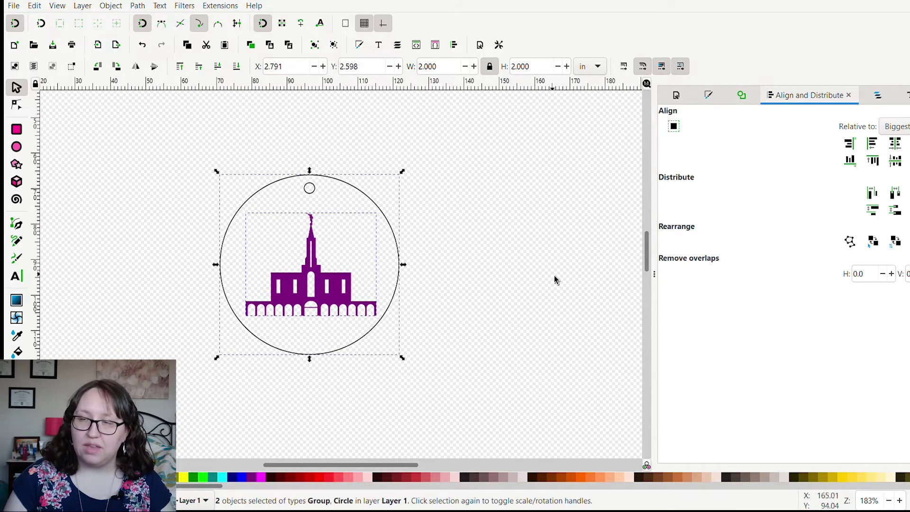
{"action": "left_click", "coordinate": [896, 146]}
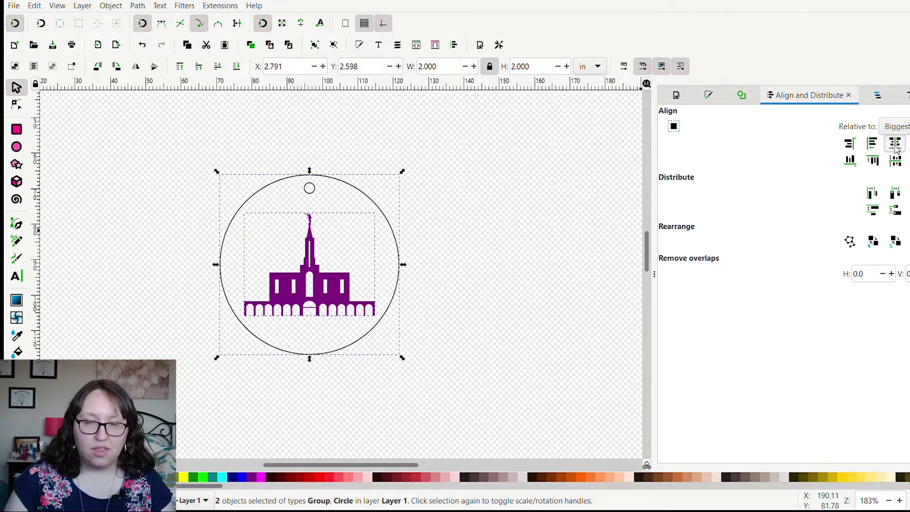
{"action": "left_click", "coordinate": [536, 313]}
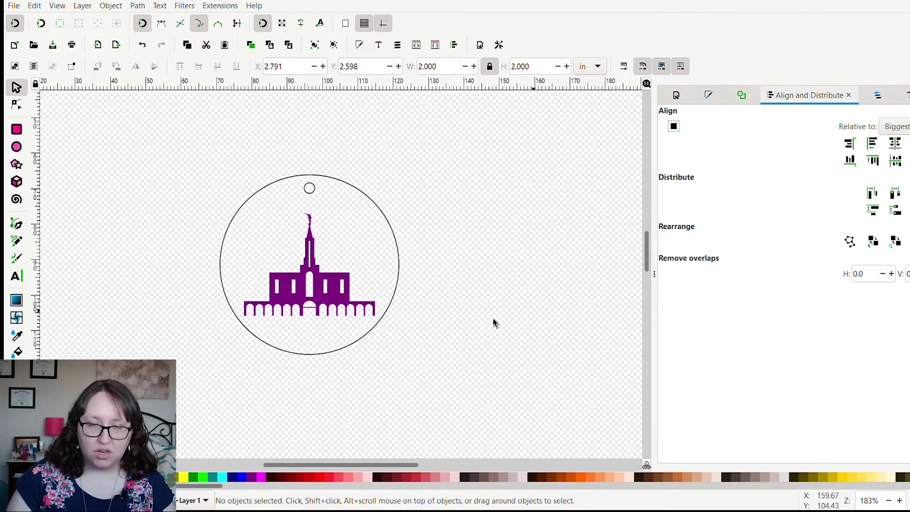
Nudge the temple slightly lower with the Down arrow, then select the circle.
{"action": "left_click", "coordinate": [335, 297]}
{"action": "key", "text": "Down"}
{"action": "key", "text": "Down"}
{"action": "key", "text": "Down"}
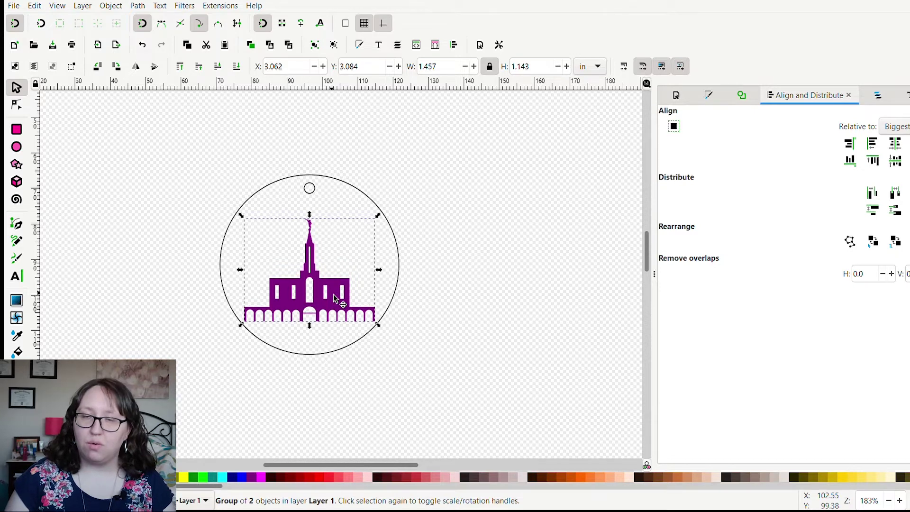
{"action": "left_click", "coordinate": [453, 312]}
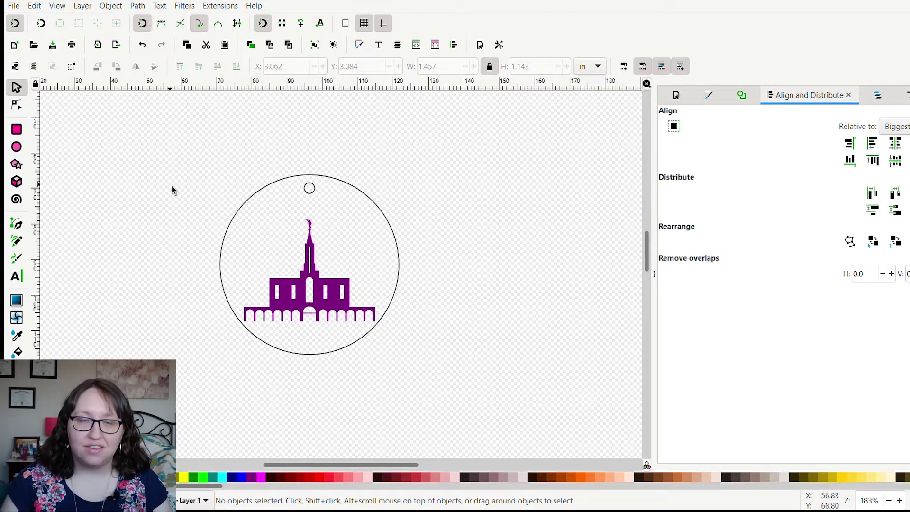
{"action": "left_click", "coordinate": [254, 197]}
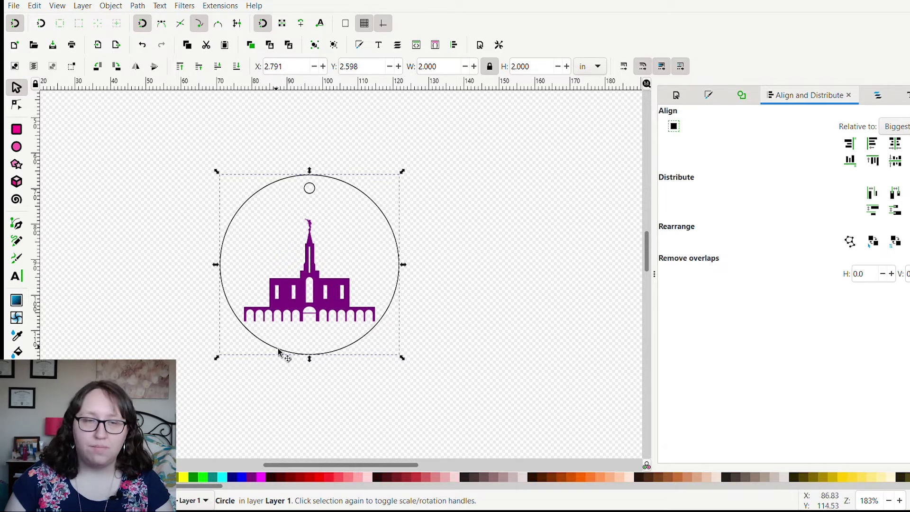
Type the text lines 'I love to see' and 'the temple!' beside the circle.
{"action": "left_click", "coordinate": [19, 280]}
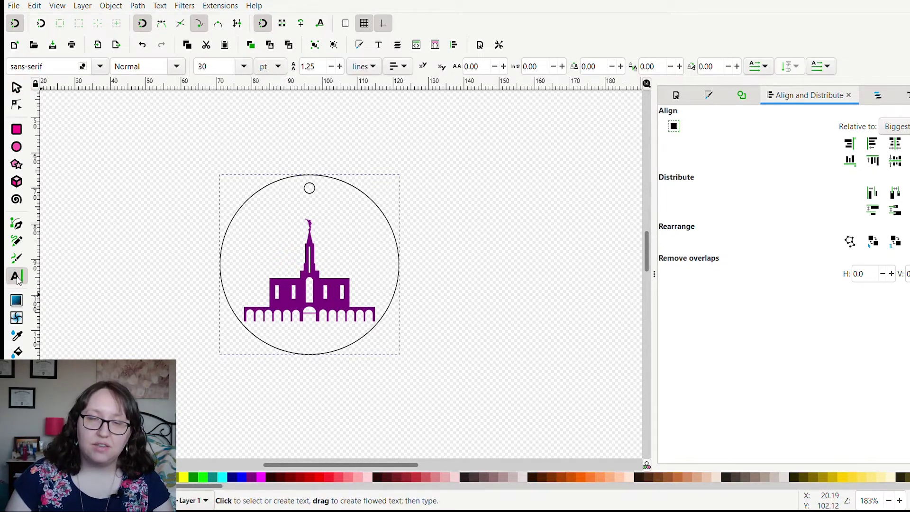
{"action": "left_click", "coordinate": [438, 162]}
{"action": "scroll", "coordinate": [469, 256], "scroll_direction": "right", "scroll_amount": 3}
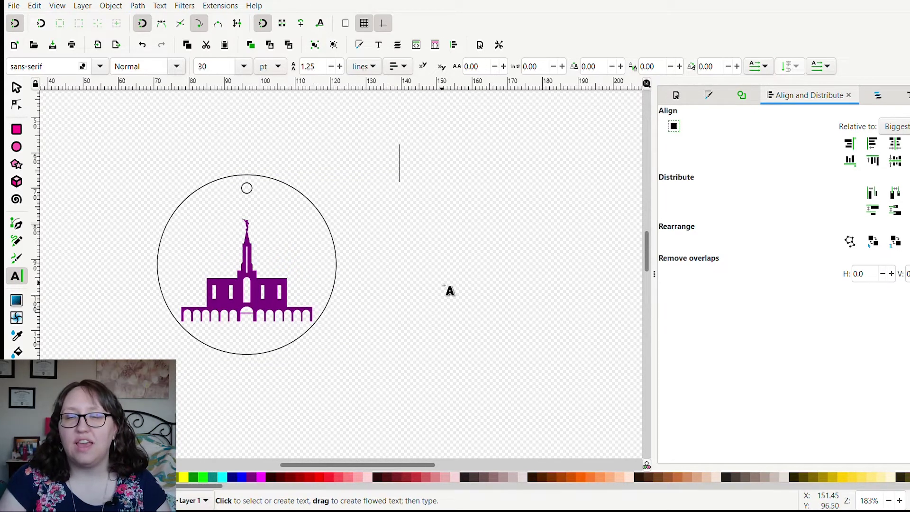
{"action": "type", "text": "I love to see"}
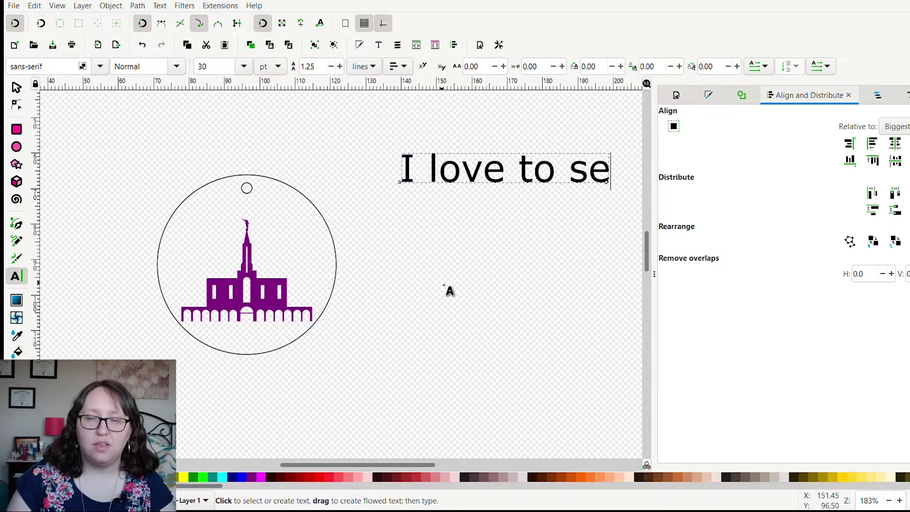
{"action": "left_click", "coordinate": [407, 279]}
{"action": "type", "text": "the temple!"}
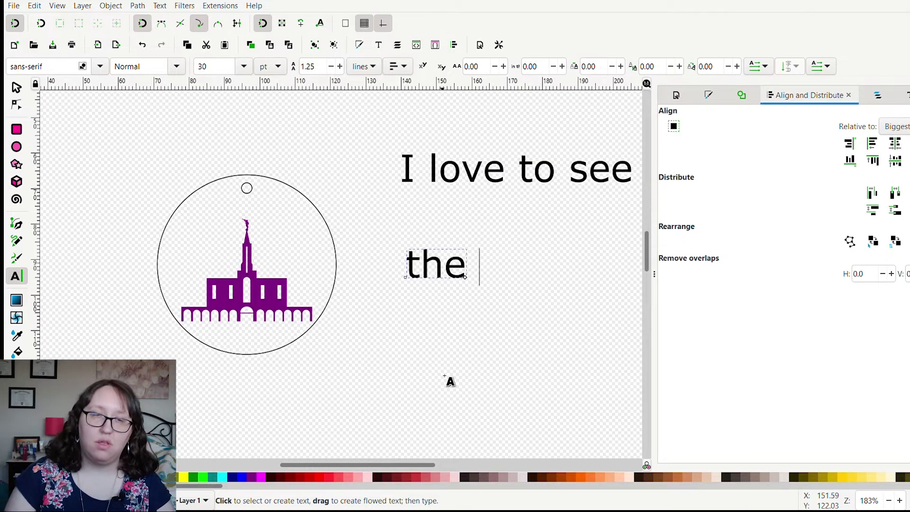
Move 'I love to see' left and shrink it to 1.610 in wide.
{"action": "left_click", "coordinate": [16, 87]}
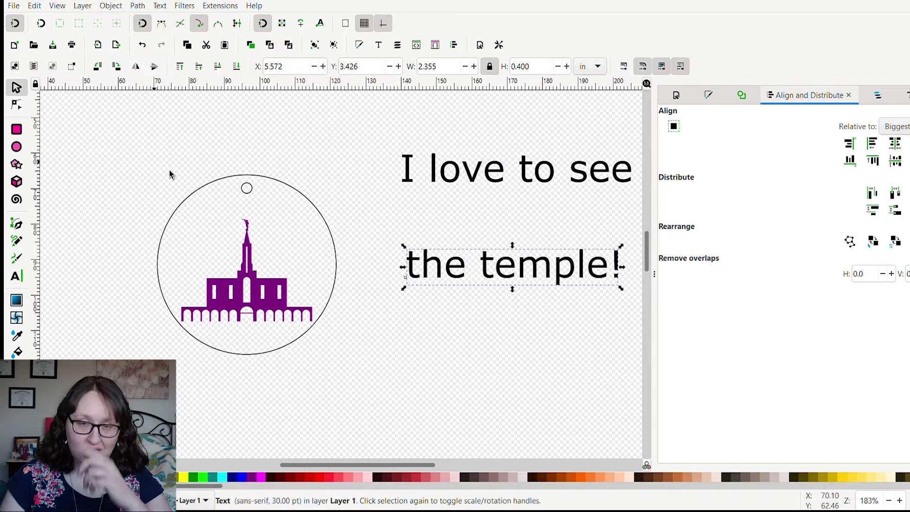
{"action": "left_click", "coordinate": [482, 175]}
{"action": "left_click_drag", "start_coordinate": [482, 175], "coordinate": [398, 163]}
{"action": "left_click_drag", "start_coordinate": [598, 149], "coordinate": [589, 153]}
Set 'I love to see' in a script font via Text and Font.
{"action": "key", "text": "ctrl+shift+t"}
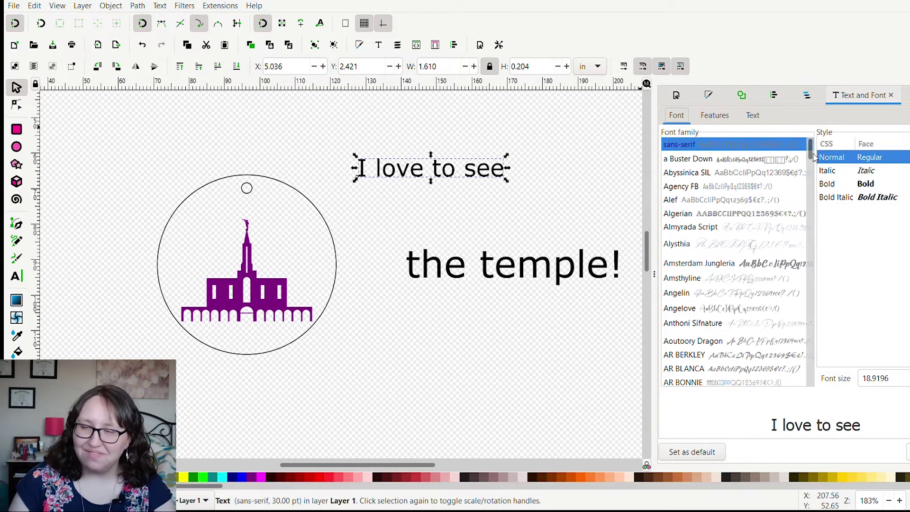
{"action": "left_click_drag", "start_coordinate": [812, 160], "coordinate": [809, 177]}
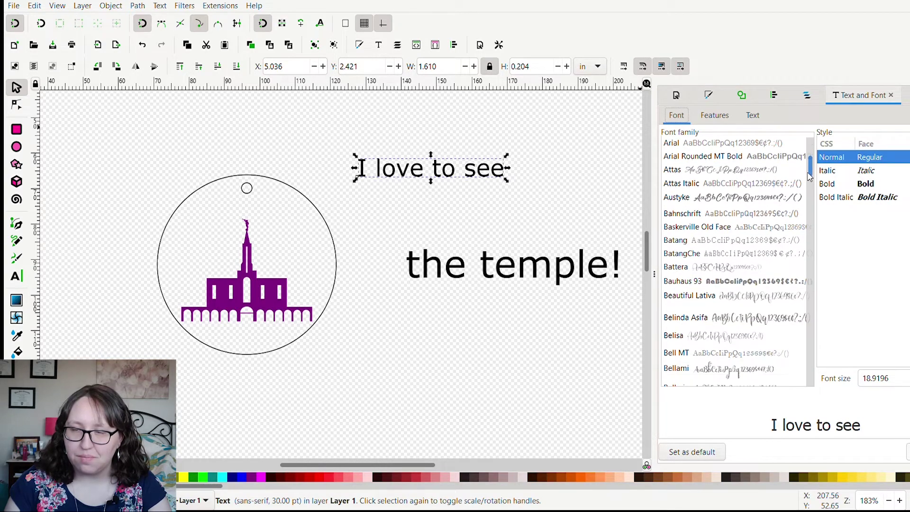
{"action": "left_click", "coordinate": [749, 198]}
Give 'the temple!' the Besteec script font.
{"action": "left_click", "coordinate": [528, 266]}
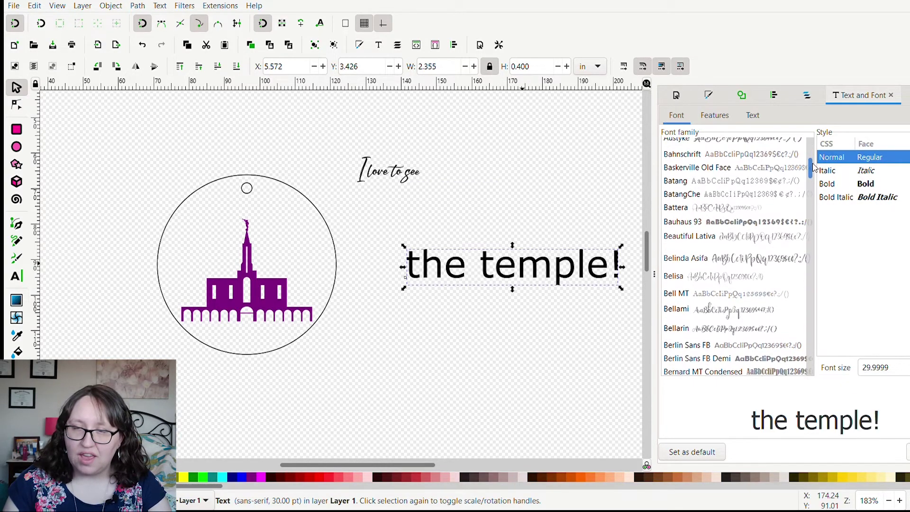
{"action": "left_click_drag", "start_coordinate": [814, 167], "coordinate": [814, 171]}
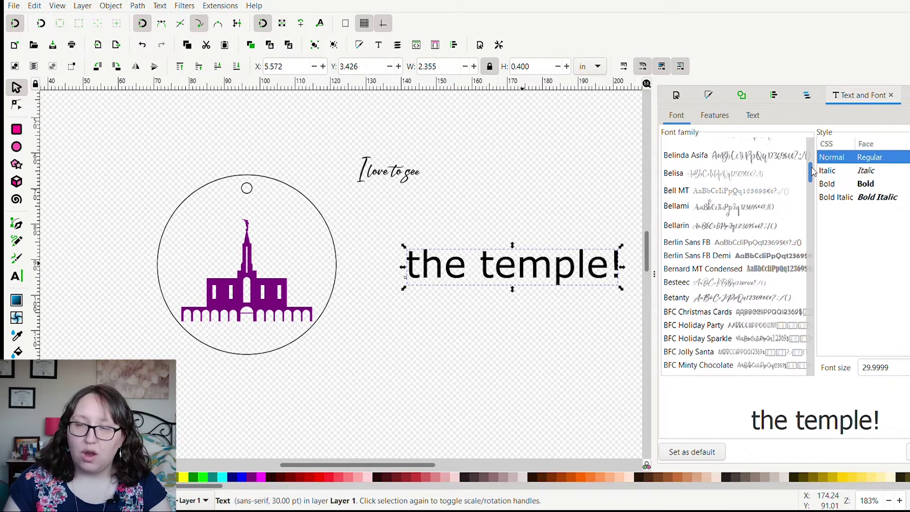
{"action": "left_click", "coordinate": [720, 283]}
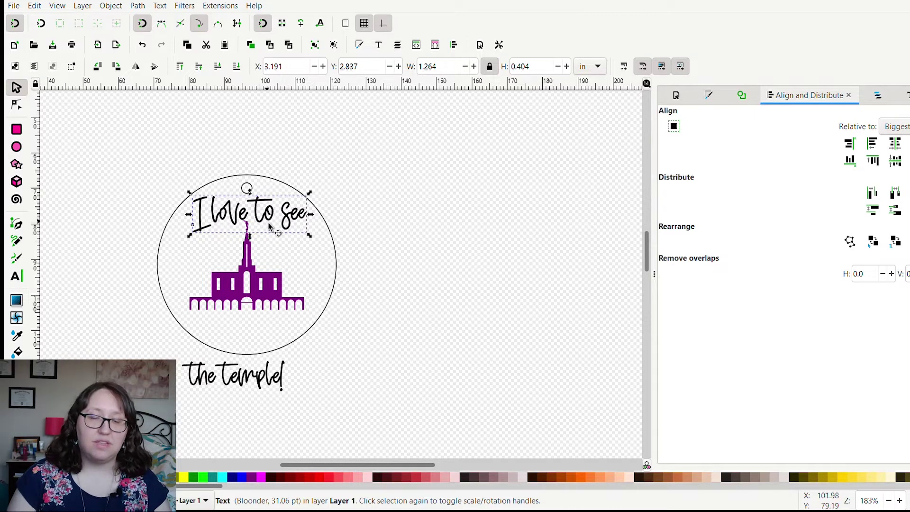
Shift-add the circle to the selected 'I love to see' text.
{"action": "key", "text": "shift"}
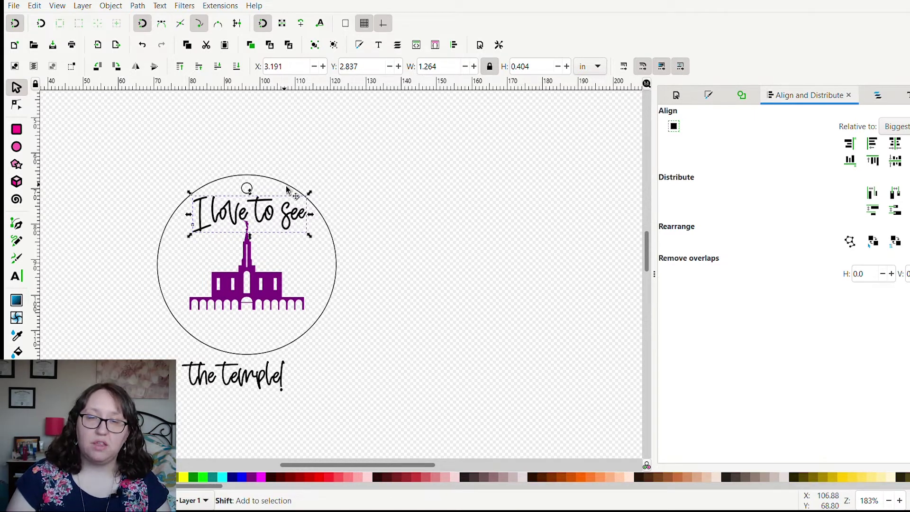
{"action": "left_click", "coordinate": [287, 189], "text": "shift"}
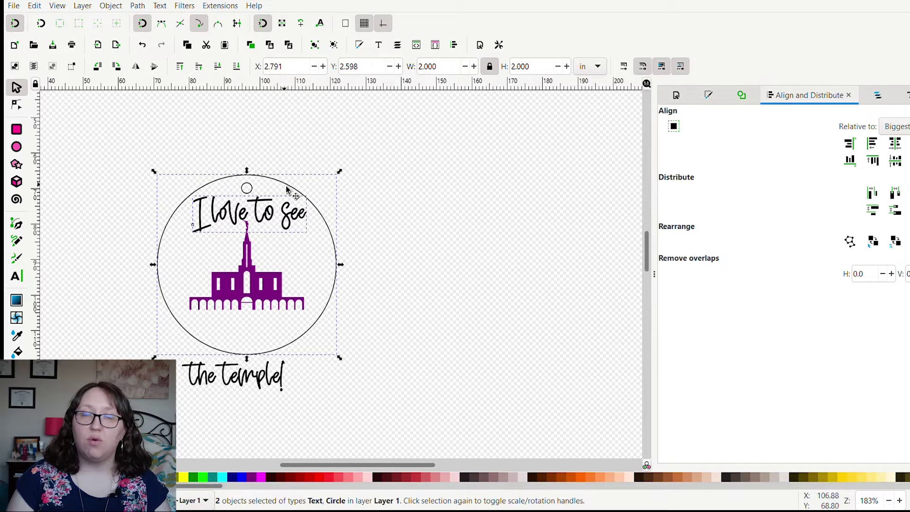
{"action": "left_click", "coordinate": [160, 6]}
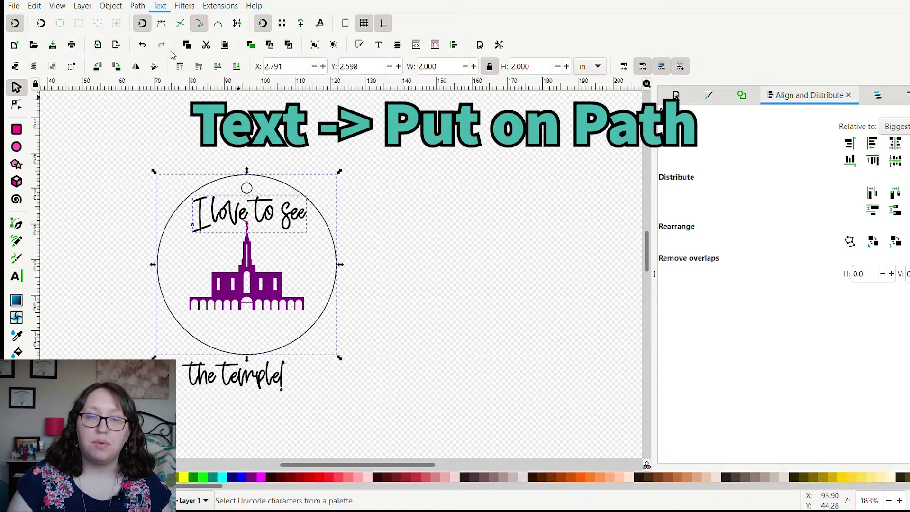
Put 'I love to see' on the circle's path and rotate it to arc over the top.
{"action": "left_click", "coordinate": [201, 71]}
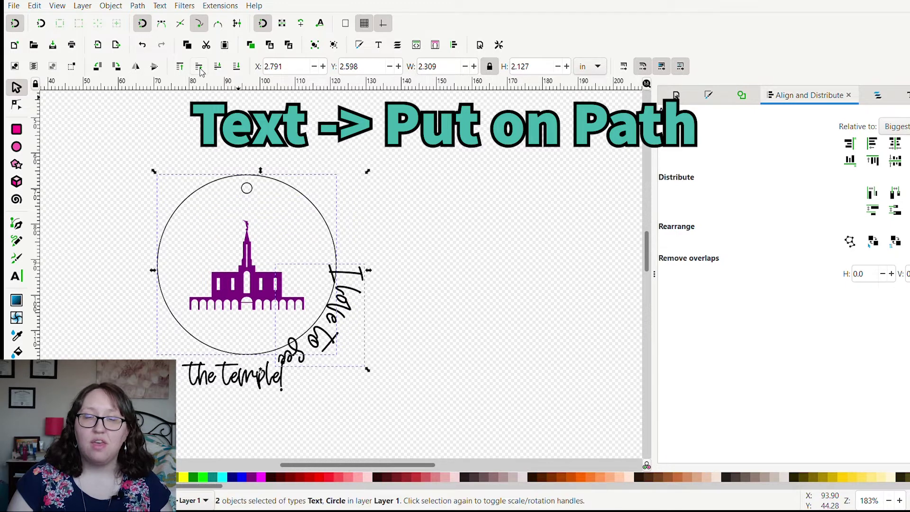
{"action": "left_click", "coordinate": [347, 295]}
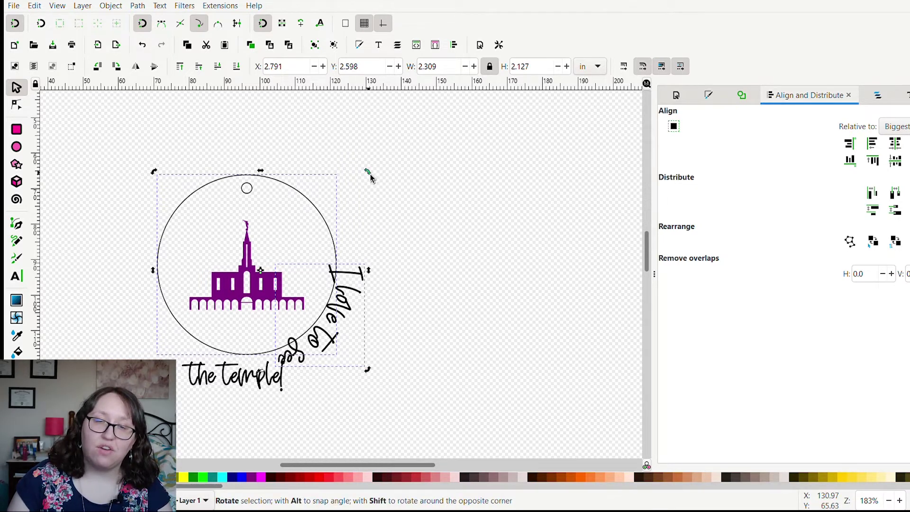
{"action": "left_click_drag", "start_coordinate": [371, 174], "coordinate": [235, 169]}
{"action": "key", "text": "Escape"}
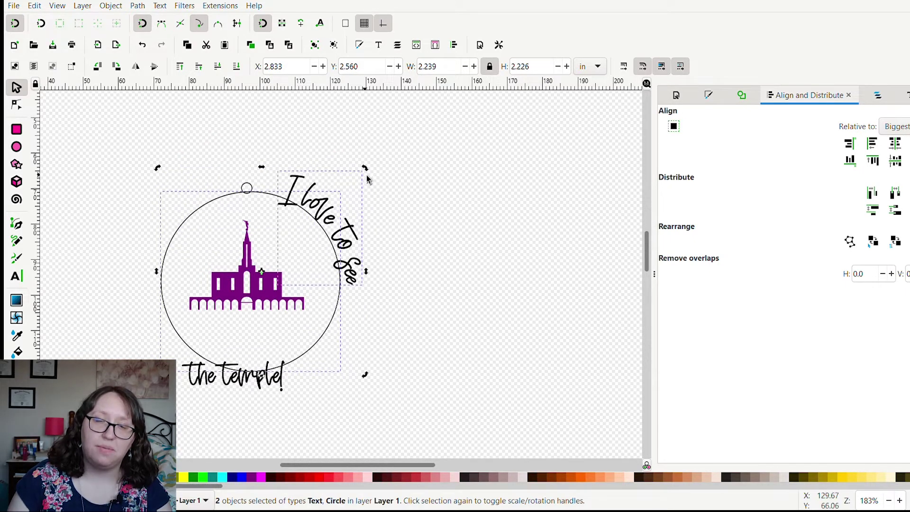
{"action": "left_click_drag", "start_coordinate": [366, 169], "coordinate": [198, 141]}
{"action": "key", "text": "Escape"}
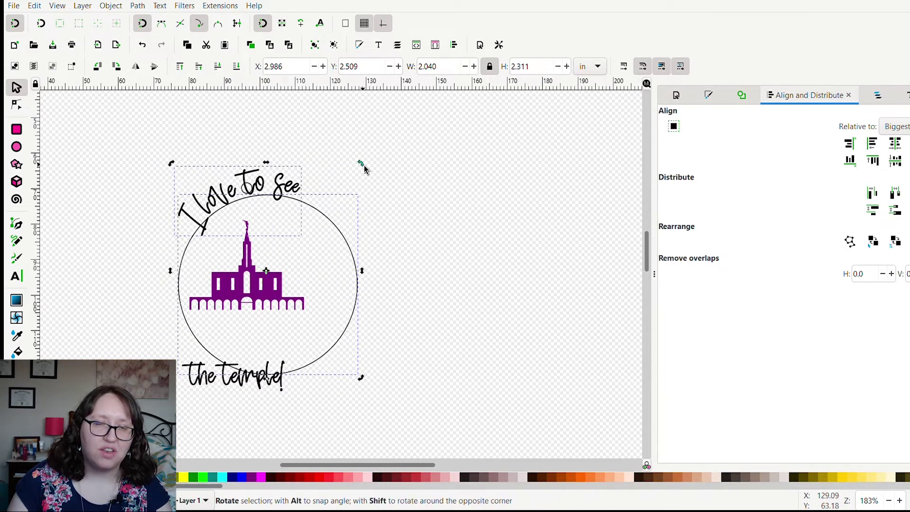
{"action": "mouse_move", "coordinate": [368, 166]}
{"action": "left_mouse_down"}
{"action": "mouse_move", "coordinate": [373, 183]}
{"action": "mouse_move", "coordinate": [368, 176]}
{"action": "left_mouse_up"}
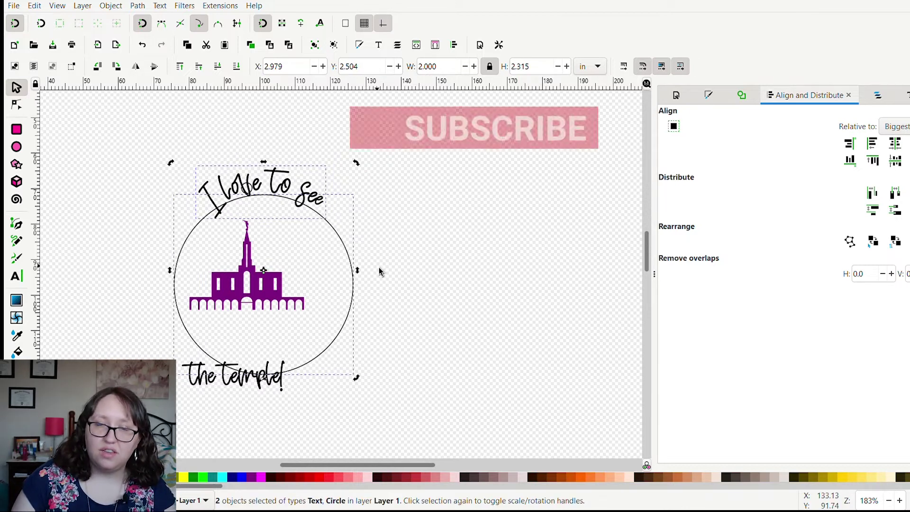
{"action": "left_click", "coordinate": [445, 277]}
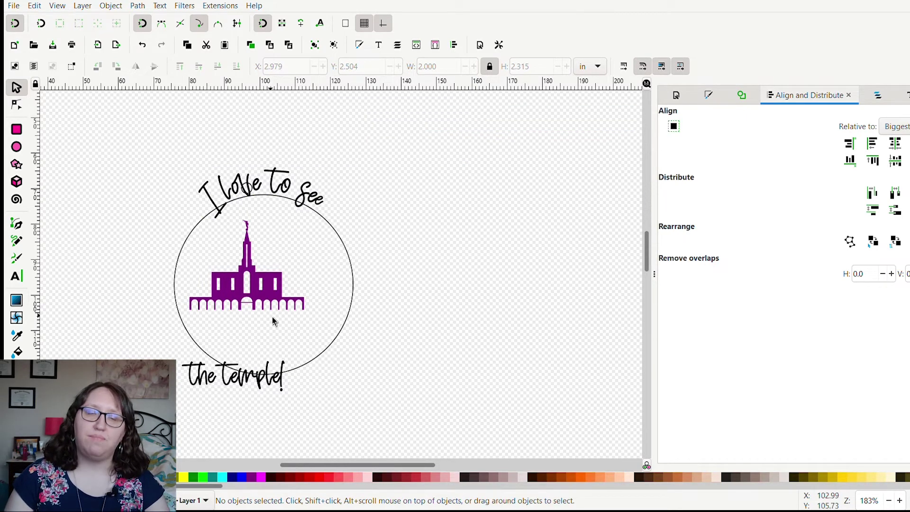
Put 'the temple!' on the circle's path, then switch the selection to rotate handles.
{"action": "left_click", "coordinate": [257, 386]}
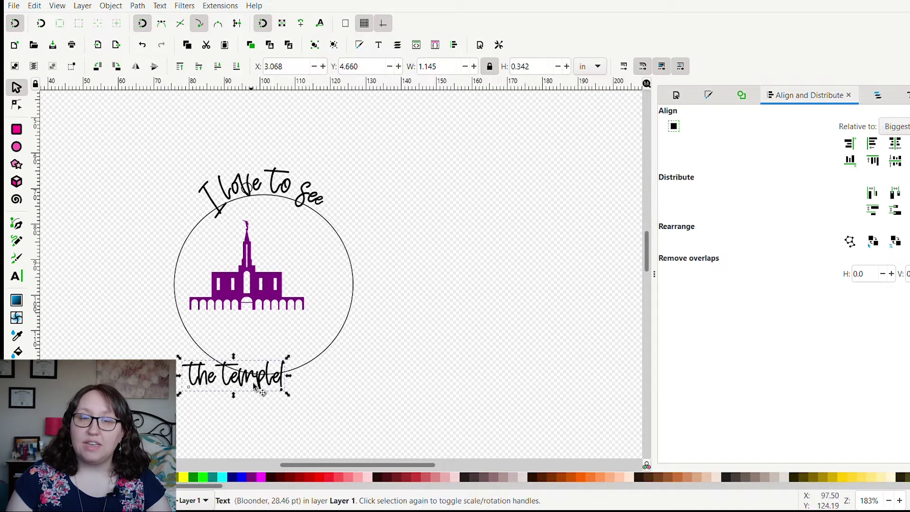
{"action": "key", "text": "shift"}
{"action": "left_click", "coordinate": [349, 336], "text": "shift"}
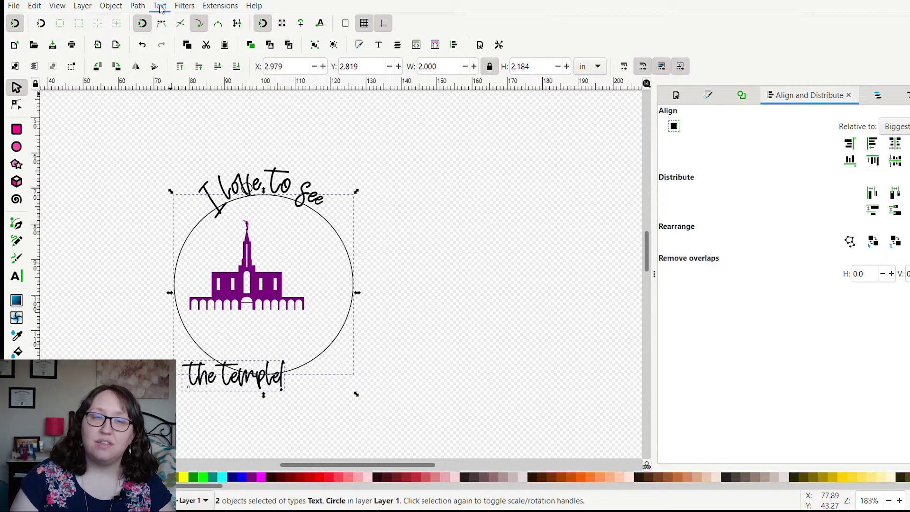
{"action": "left_click", "coordinate": [188, 67]}
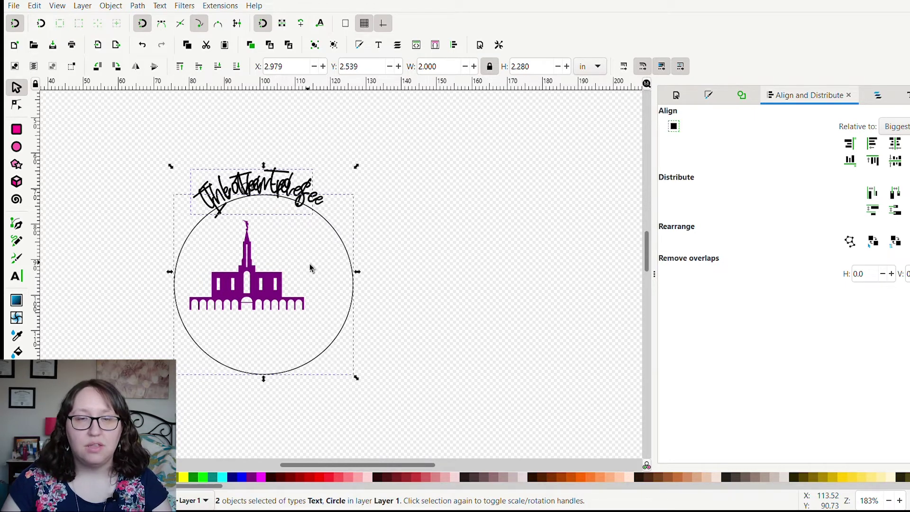
{"action": "left_click", "coordinate": [273, 184]}
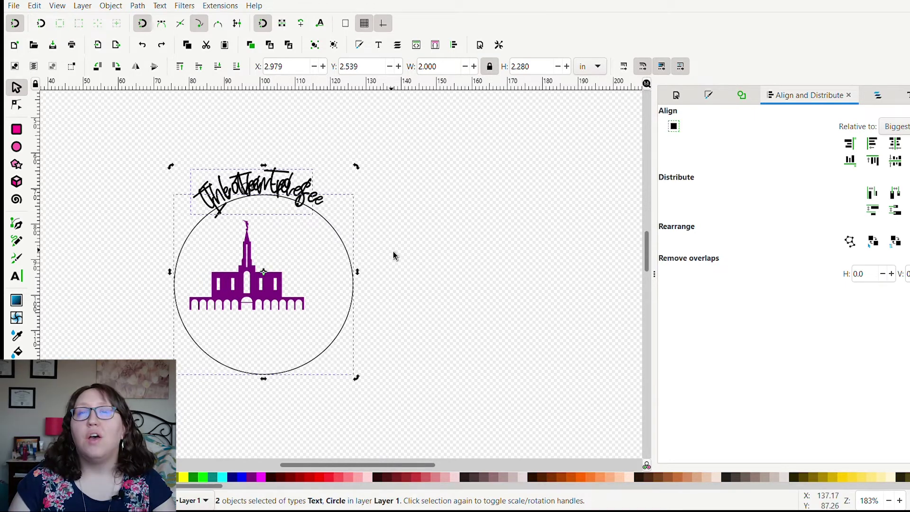
Try sliding, flipping and mirroring the curved 'the temple!', undo the flips, and drag 'I love to see' aside.
{"action": "left_click", "coordinate": [155, 67]}
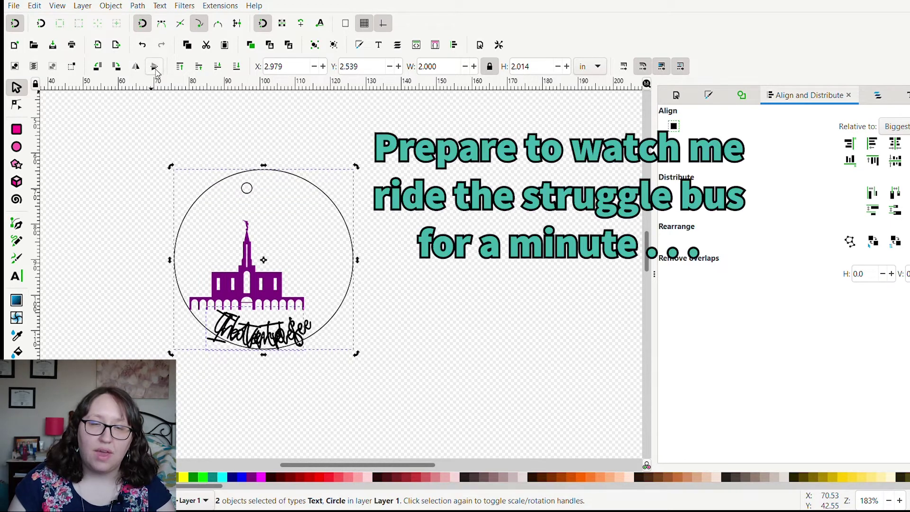
{"action": "key", "text": "ctrl+z"}
{"action": "left_click", "coordinate": [382, 210]}
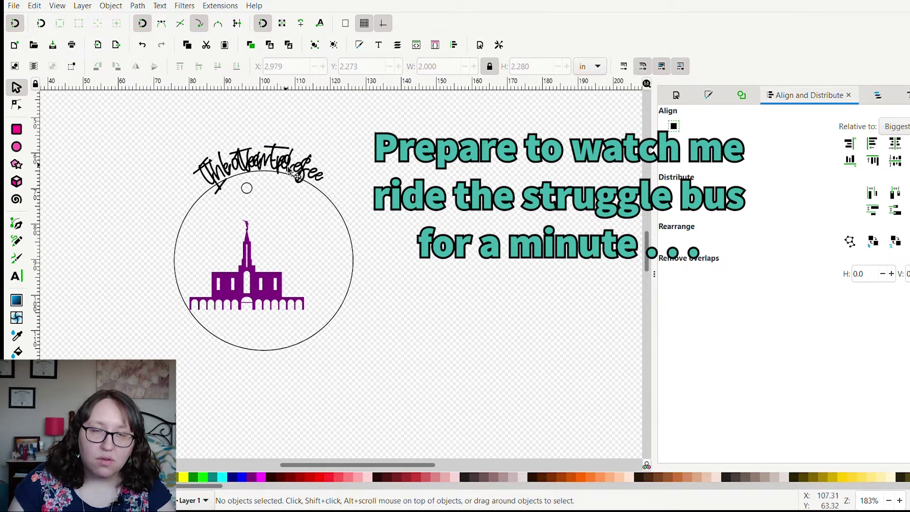
{"action": "left_click", "coordinate": [285, 169]}
{"action": "left_click_drag", "start_coordinate": [284, 170], "coordinate": [228, 259]}
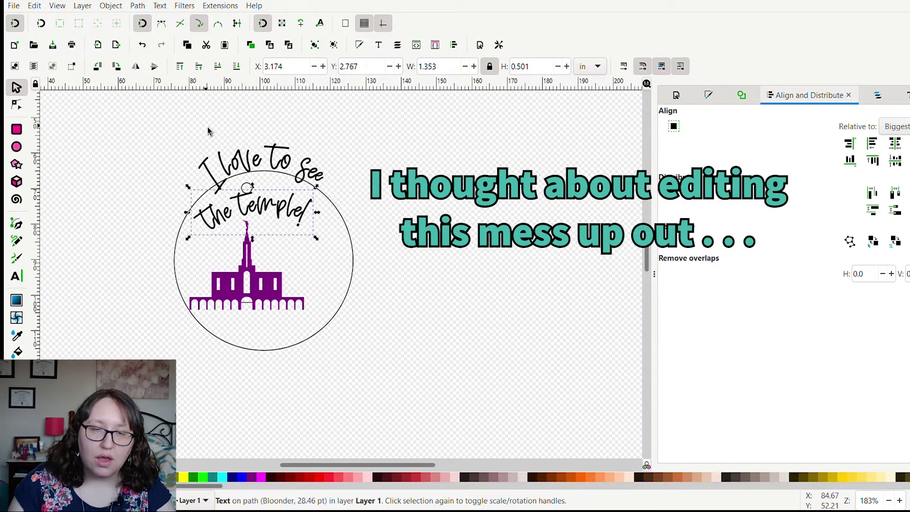
{"action": "left_click", "coordinate": [154, 66]}
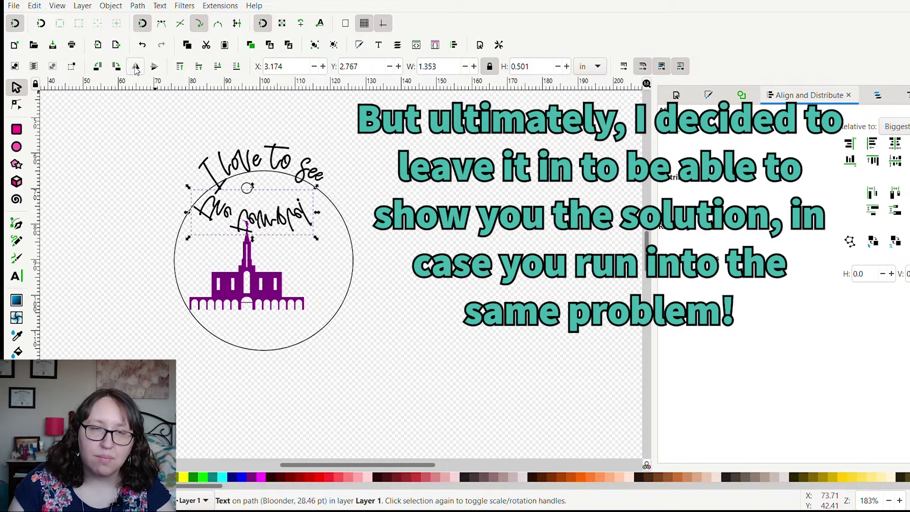
{"action": "left_click", "coordinate": [136, 67]}
{"action": "left_click", "coordinate": [142, 45]}
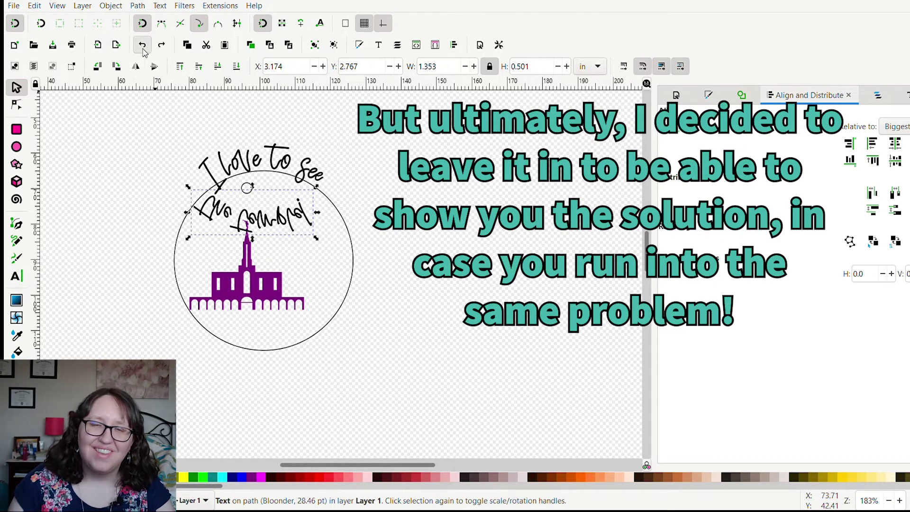
{"action": "left_click", "coordinate": [142, 45]}
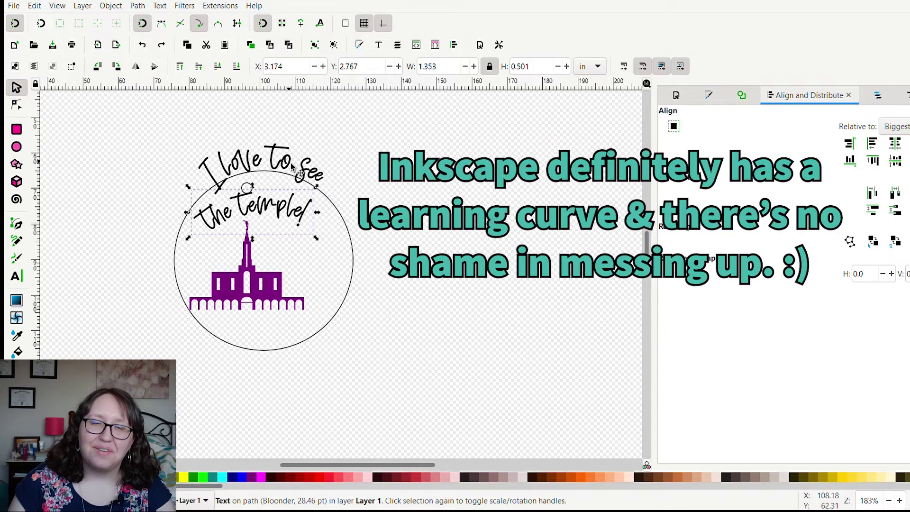
{"action": "left_click_drag", "start_coordinate": [298, 167], "coordinate": [404, 124]}
Remove 'the temple!' from the path, put it back on the circle, and flip it along the bottom.
{"action": "left_click", "coordinate": [261, 209]}
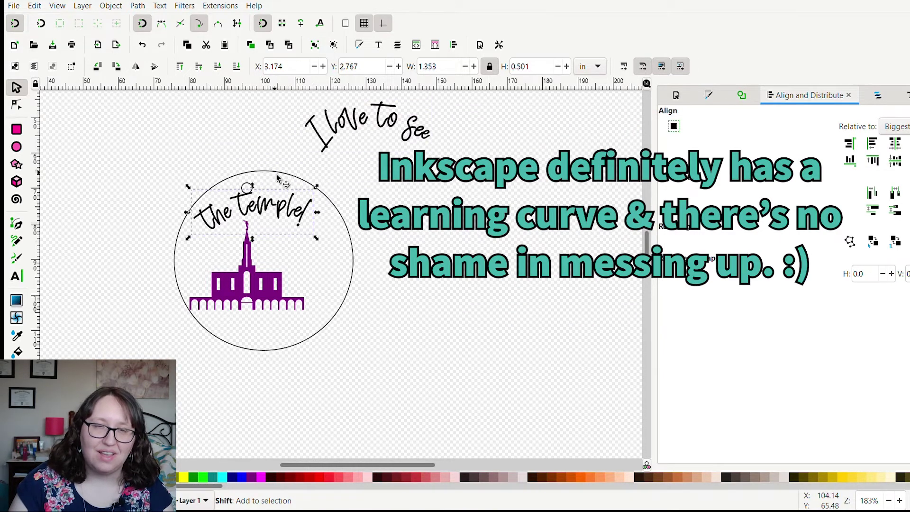
{"action": "left_click", "coordinate": [273, 171], "text": "shift"}
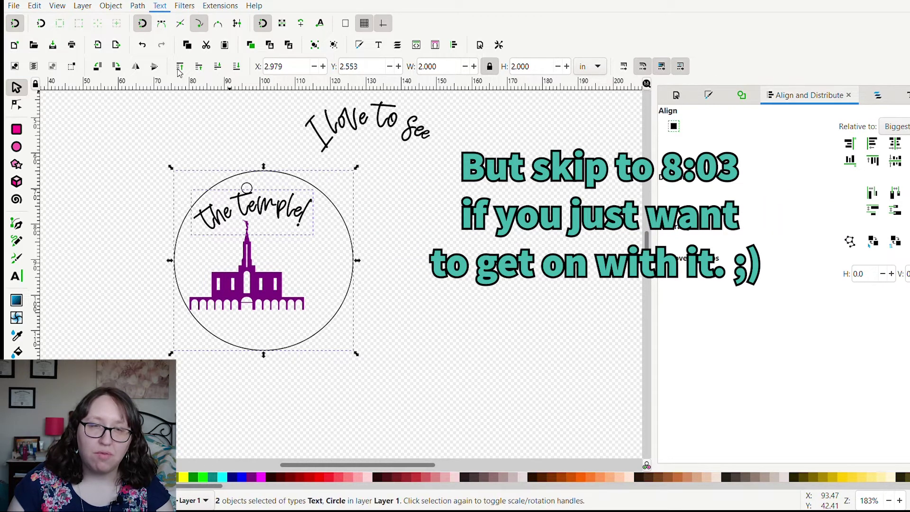
{"action": "left_click", "coordinate": [182, 83]}
{"action": "left_click", "coordinate": [161, 5]}
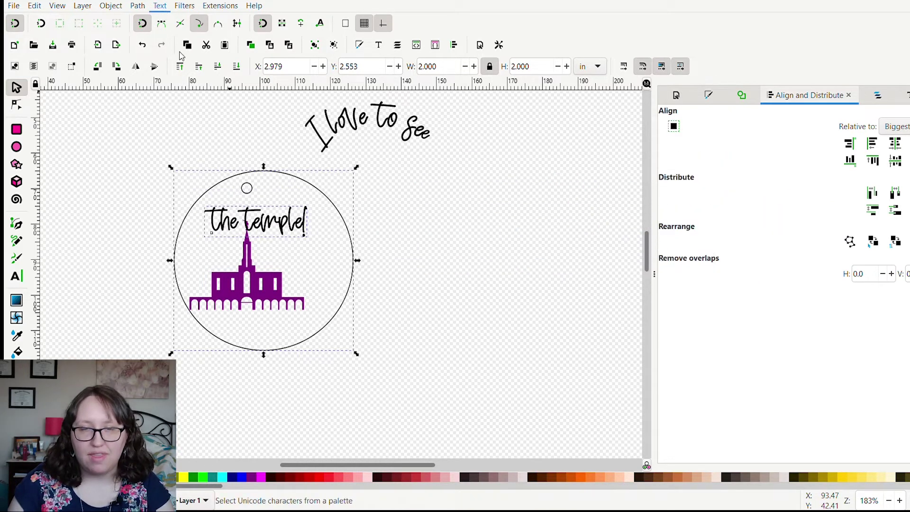
{"action": "left_click", "coordinate": [183, 71]}
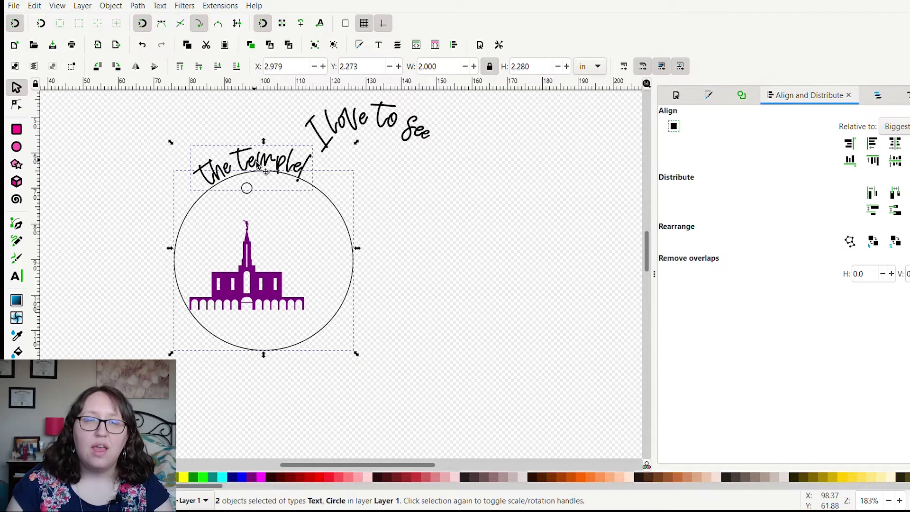
{"action": "left_click", "coordinate": [154, 66]}
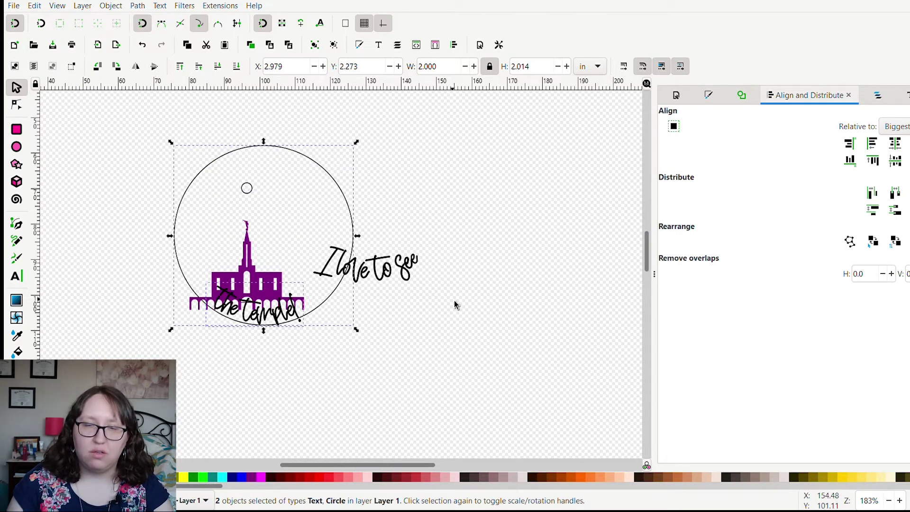
Move 'I love to see' above-right of the circle and clear the selection.
{"action": "left_click", "coordinate": [416, 268]}
{"action": "left_click_drag", "start_coordinate": [405, 274], "coordinate": [442, 156]}
{"action": "left_click", "coordinate": [520, 284]}
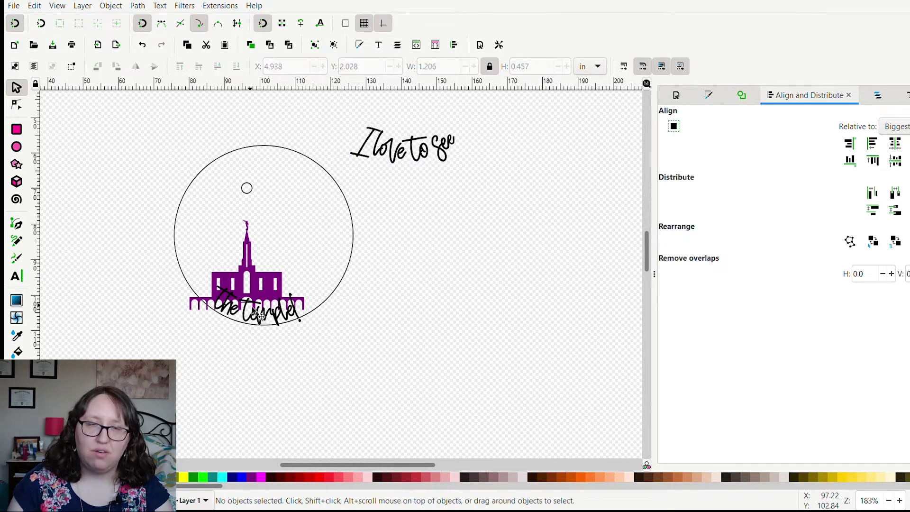
{"action": "key", "text": "Tab"}
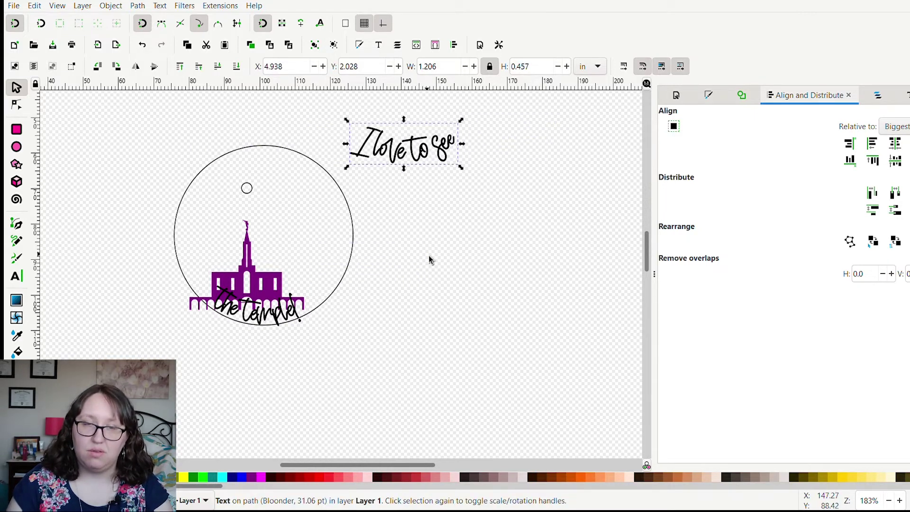
{"action": "left_click", "coordinate": [277, 147], "text": "shift"}
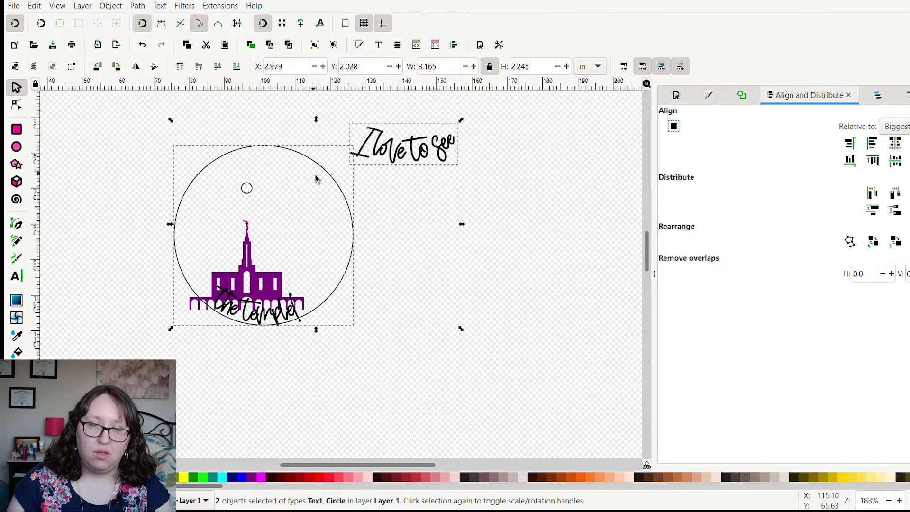
{"action": "left_click", "coordinate": [453, 391]}
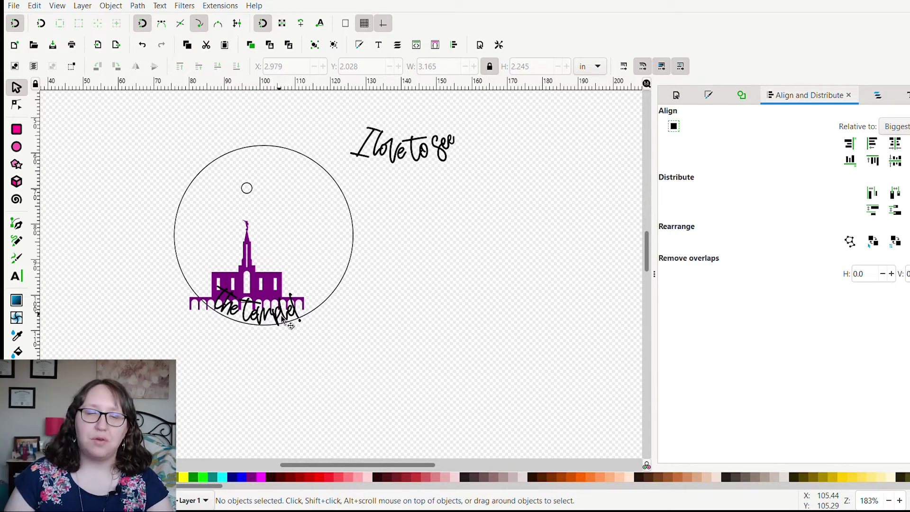
Raise the temple silhouette, convert 'the temple!' to a path group, and move it below-right.
{"action": "left_click_drag", "start_coordinate": [257, 277], "coordinate": [284, 245]}
{"action": "left_click", "coordinate": [267, 322]}
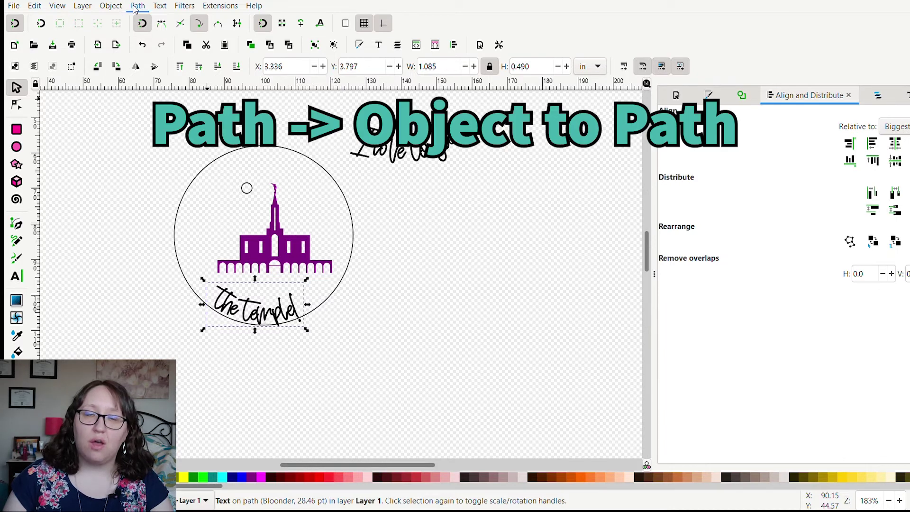
{"action": "left_click", "coordinate": [382, 318]}
{"action": "left_click_drag", "start_coordinate": [280, 310], "coordinate": [414, 338]}
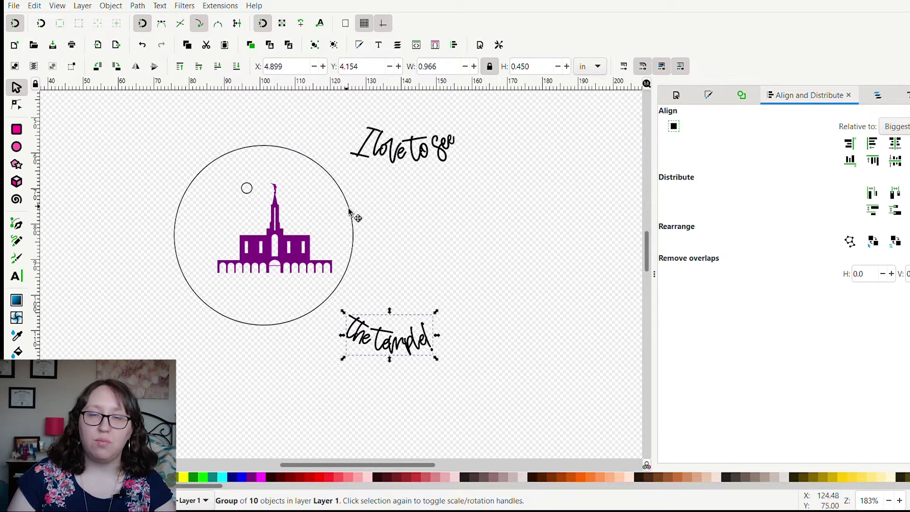
Take 'I love to see' off its path and put it back on the circle, flipped to arc over the top.
{"action": "left_click", "coordinate": [352, 213]}
{"action": "left_click", "coordinate": [405, 155]}
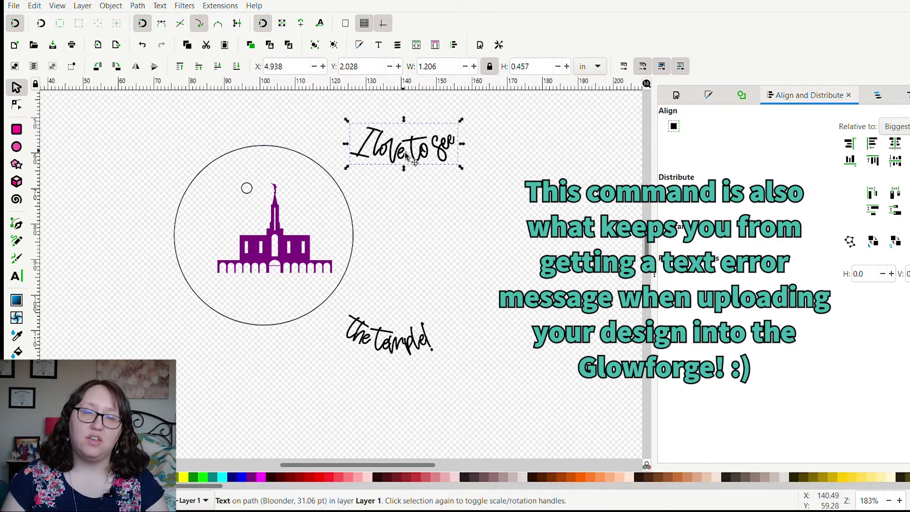
{"action": "left_click", "coordinate": [321, 170], "text": "shift"}
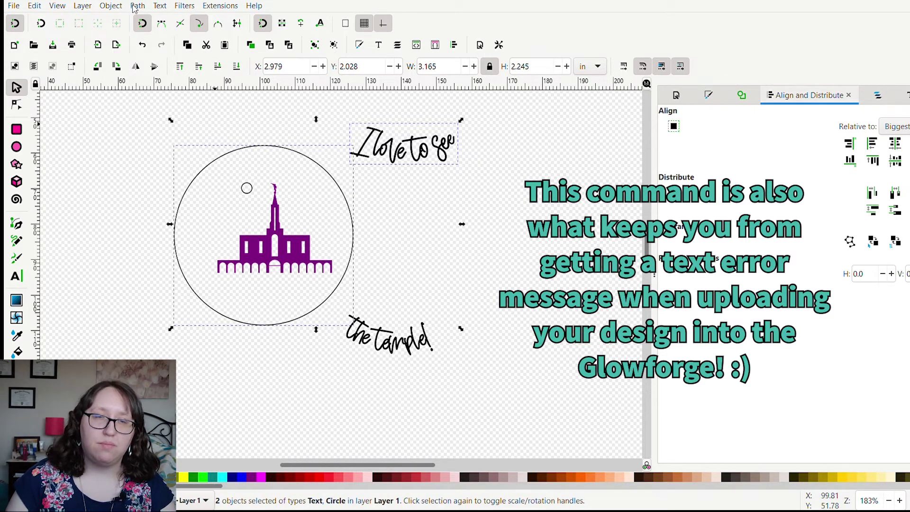
{"action": "left_click", "coordinate": [159, 6]}
{"action": "left_click", "coordinate": [186, 75]}
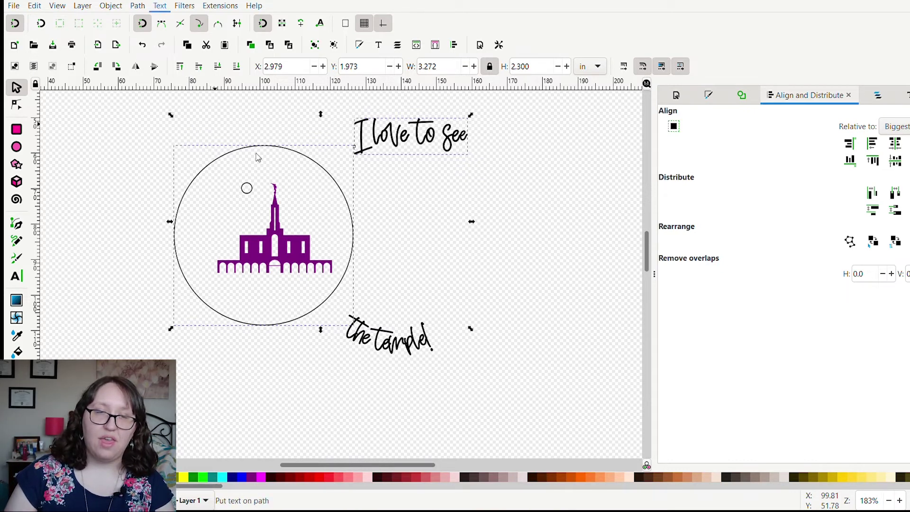
{"action": "key", "text": "ctrl+alt+KP_2"}
{"action": "key", "text": "ctrl+alt+KP_5"}
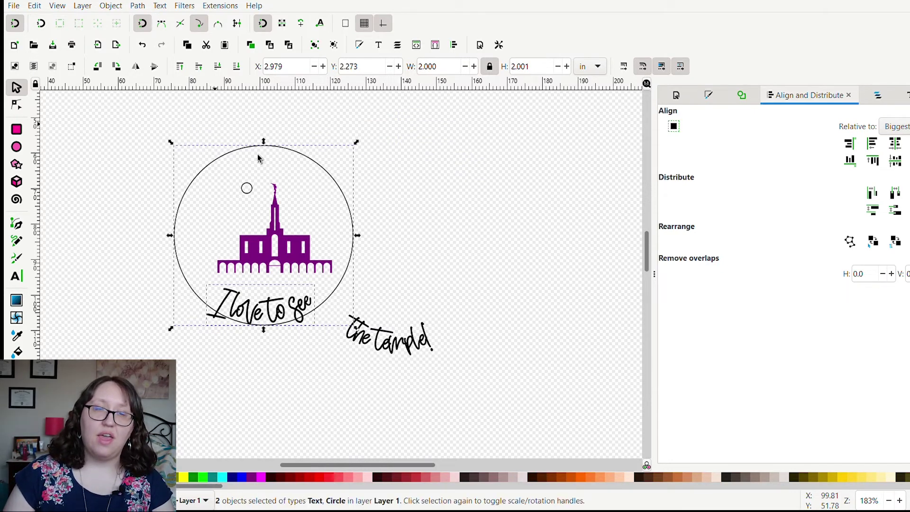
{"action": "left_click", "coordinate": [155, 66]}
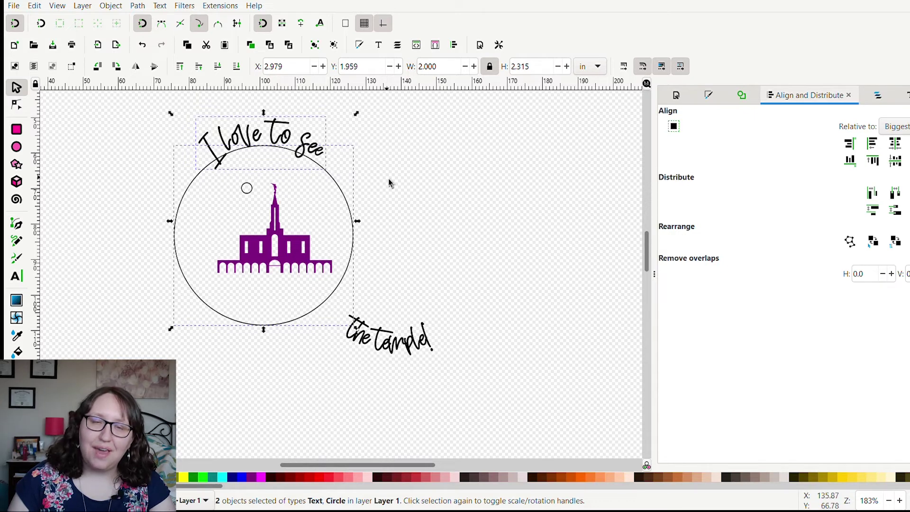
Convert the 'I love to see' text to outlines with Object to Path.
{"action": "left_click", "coordinate": [284, 140]}
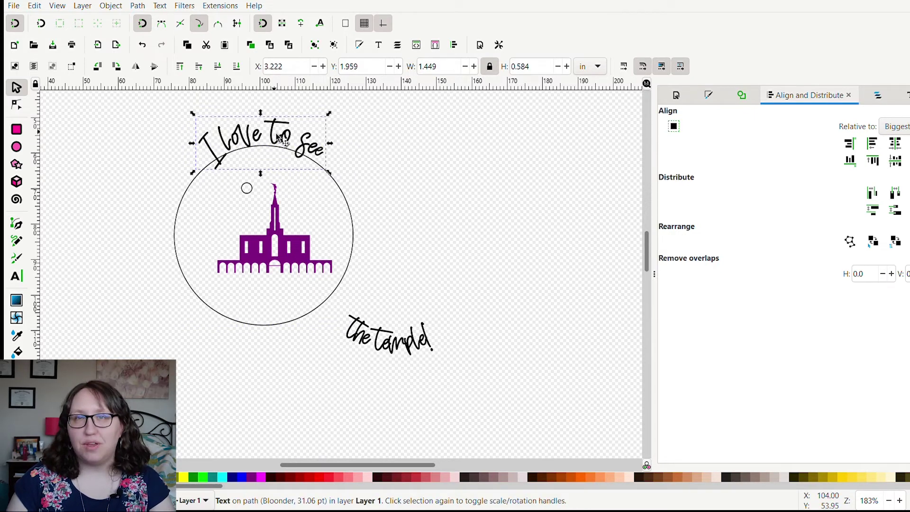
{"action": "left_click", "coordinate": [152, 23]}
{"action": "left_click", "coordinate": [459, 257]}
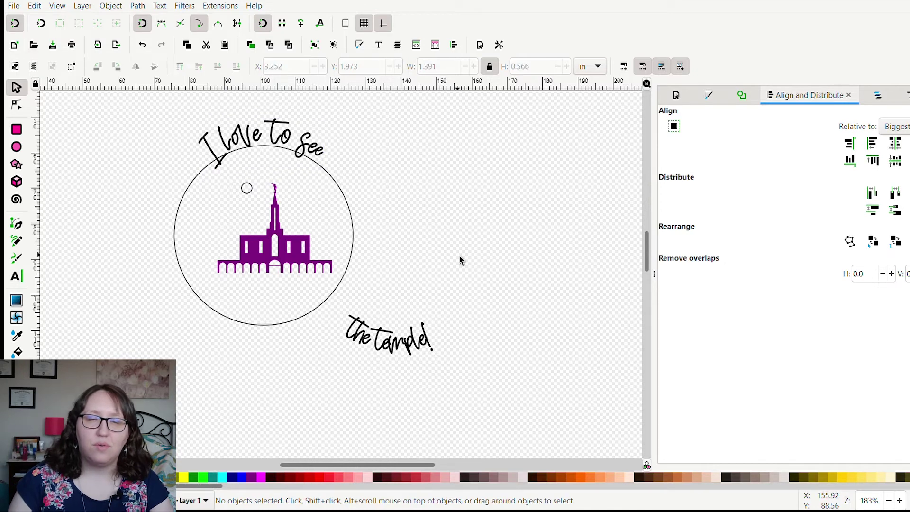
{"action": "left_click", "coordinate": [279, 146]}
Move the temple silhouette out to the left and 'I love to see' to the circle's right.
{"action": "left_click", "coordinate": [405, 351]}
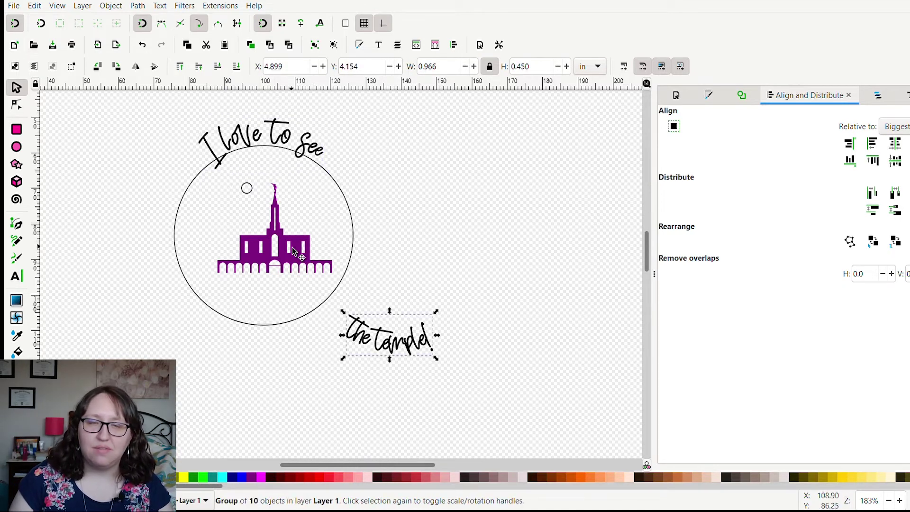
{"action": "left_click", "coordinate": [293, 252]}
{"action": "left_click", "coordinate": [247, 193]}
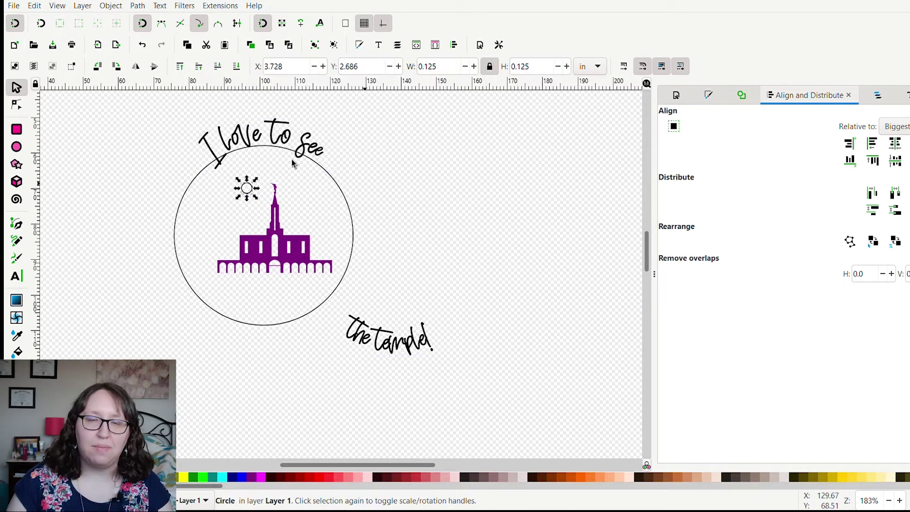
{"action": "left_click", "coordinate": [366, 184]}
{"action": "left_click_drag", "start_coordinate": [280, 265], "coordinate": [118, 317]}
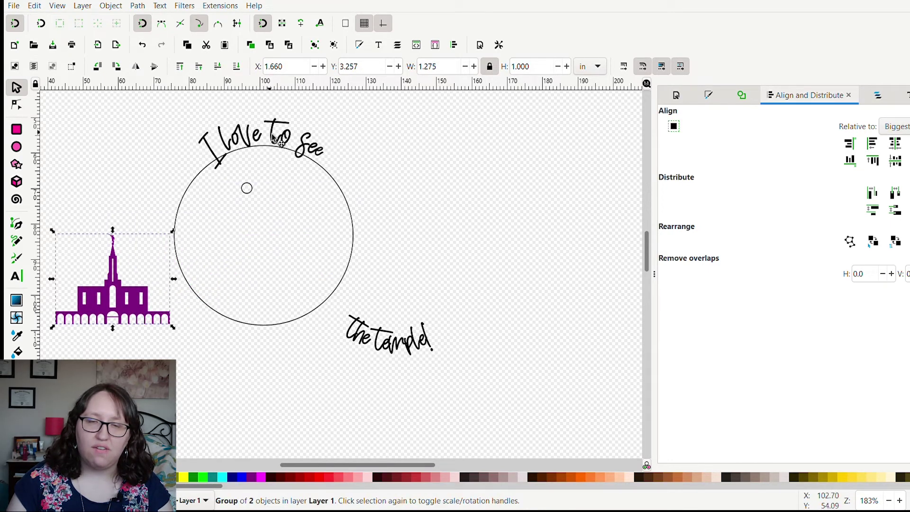
{"action": "left_click_drag", "start_coordinate": [302, 146], "coordinate": [504, 211]}
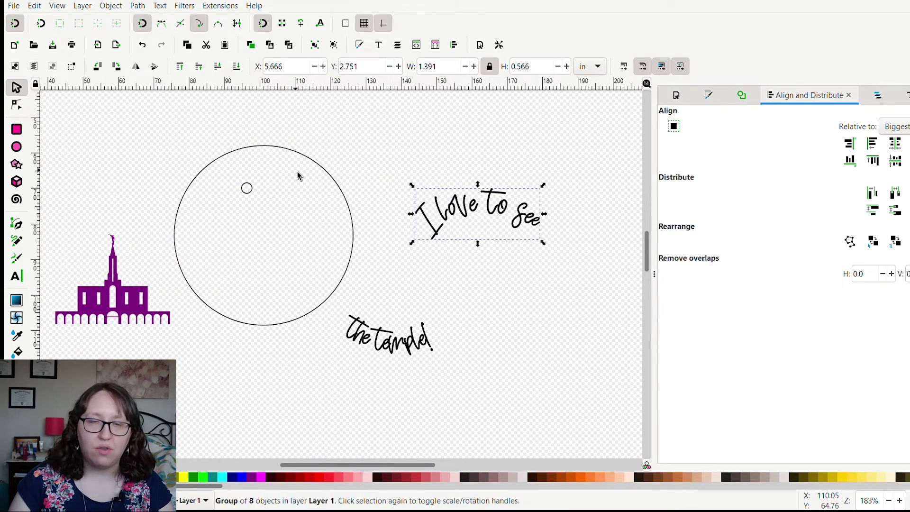
Raise the small hole, centre it horizontally on the big circle, and drag 'I love to see' inside.
{"action": "left_click", "coordinate": [247, 189]}
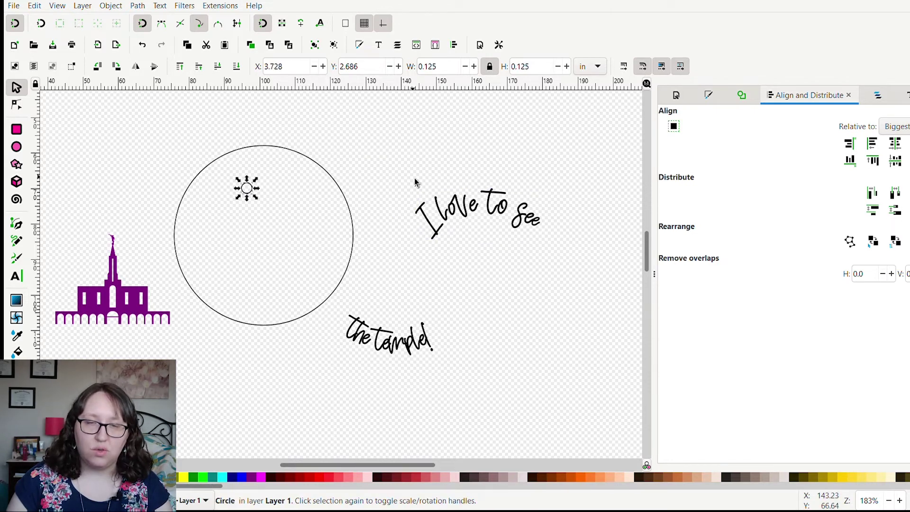
{"action": "left_click_drag", "start_coordinate": [251, 195], "coordinate": [267, 169]}
{"action": "left_click", "coordinate": [352, 253], "text": "shift"}
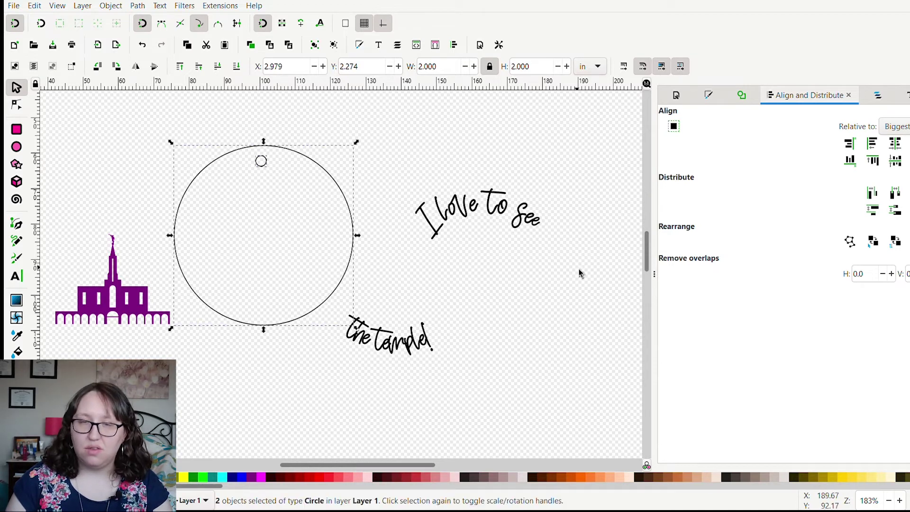
{"action": "left_click", "coordinate": [896, 143]}
{"action": "left_click", "coordinate": [625, 316]}
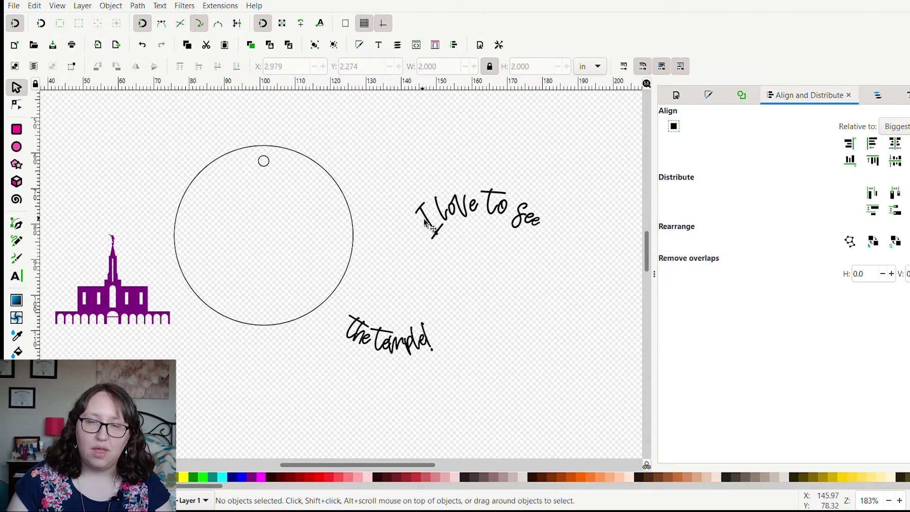
{"action": "left_click_drag", "start_coordinate": [478, 212], "coordinate": [260, 184]}
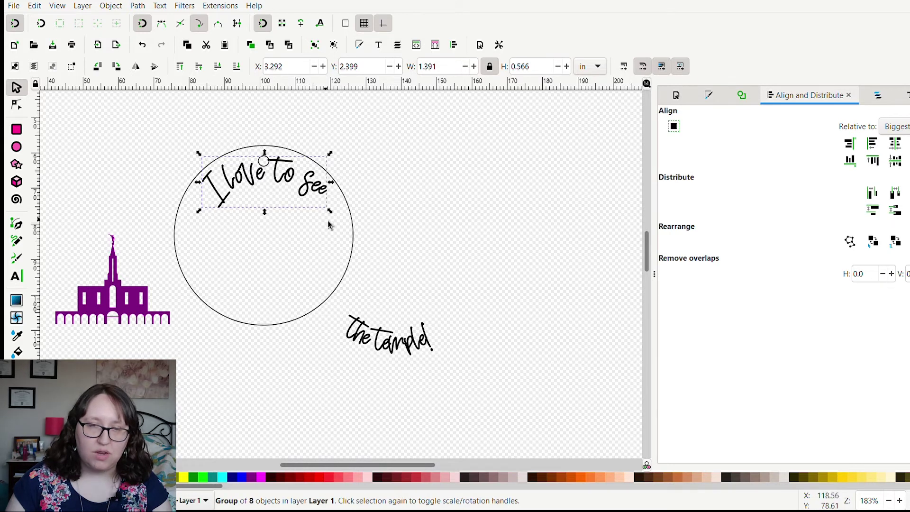
Centre the 'I love to see' lettering horizontally on the circle using Center on vertical axis.
{"action": "key", "text": "shift"}
{"action": "left_click", "coordinate": [355, 240], "text": "shift"}
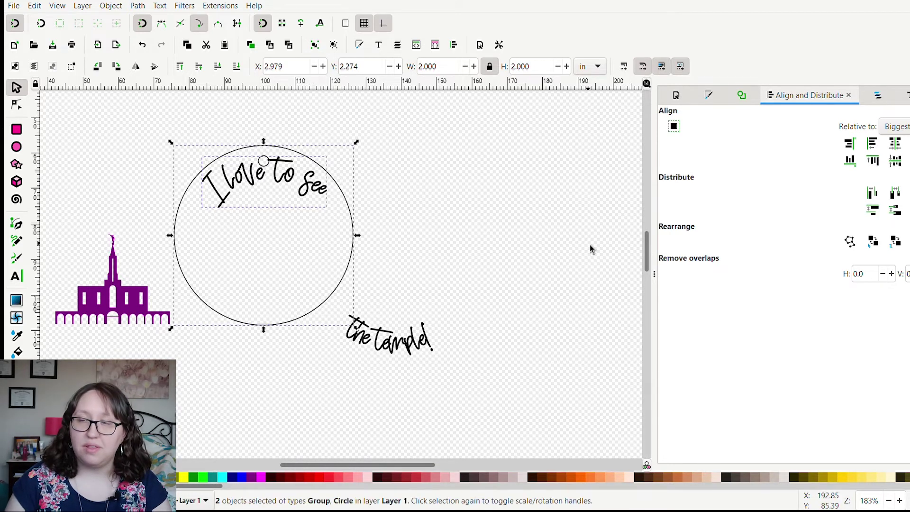
{"action": "left_click", "coordinate": [903, 149]}
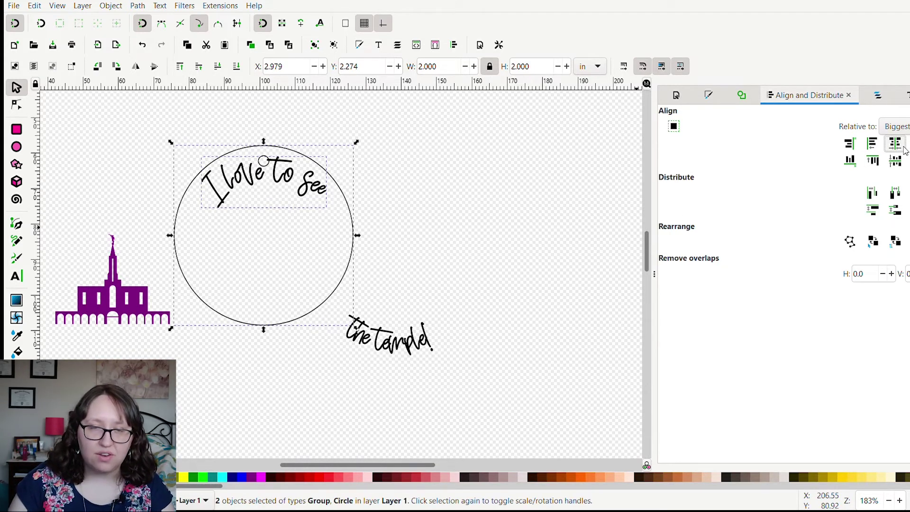
{"action": "left_click", "coordinate": [454, 252]}
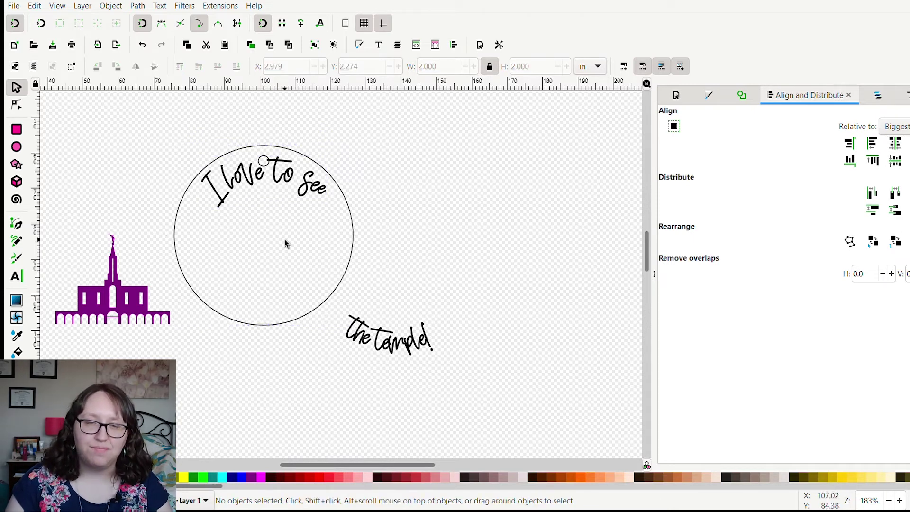
Colour the 'I love to see' and 'the temple!' lettering purple.
{"action": "left_click", "coordinate": [286, 182]}
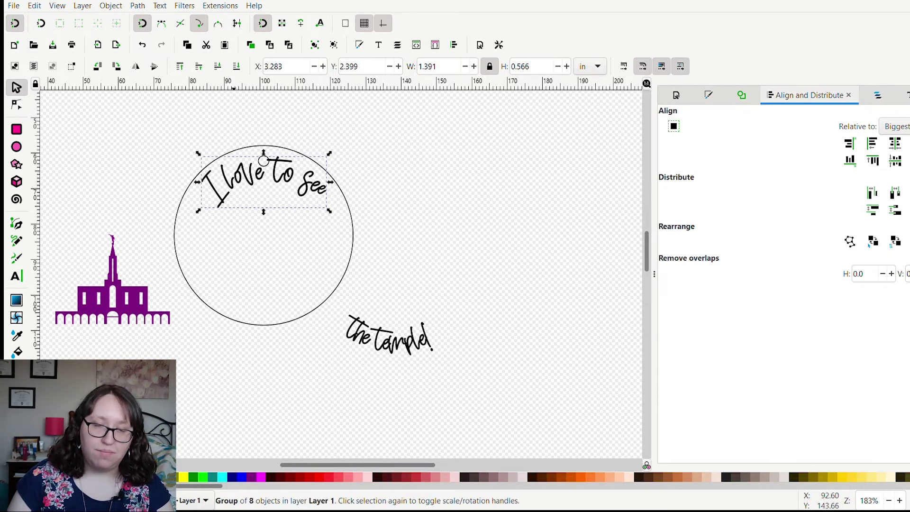
{"action": "left_click", "coordinate": [254, 477]}
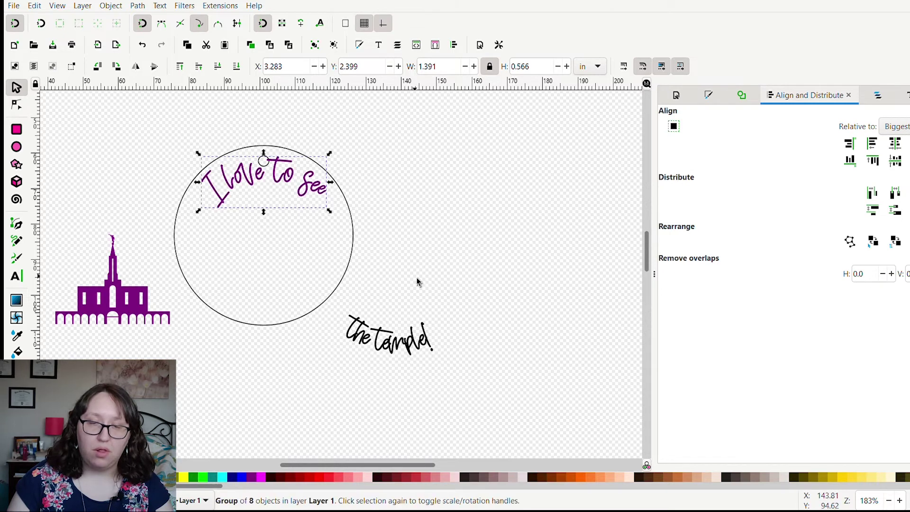
{"action": "left_click", "coordinate": [399, 353]}
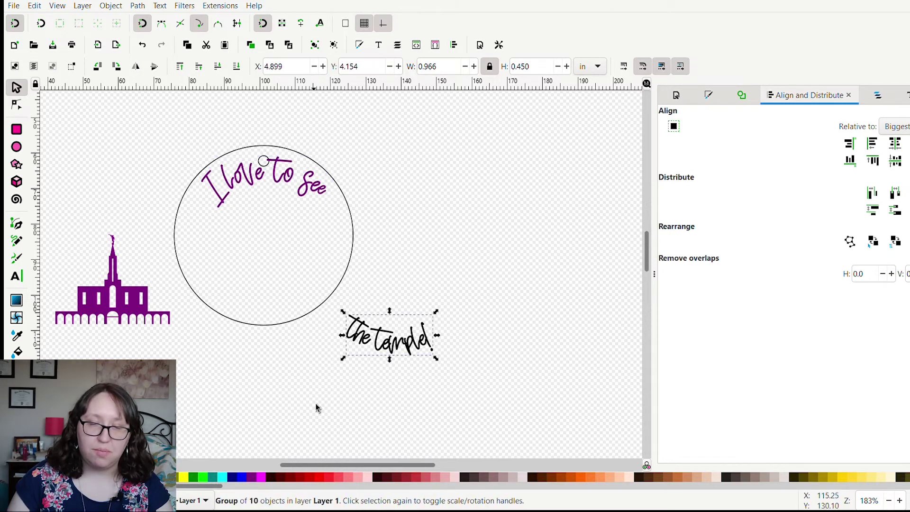
{"action": "left_click", "coordinate": [249, 479]}
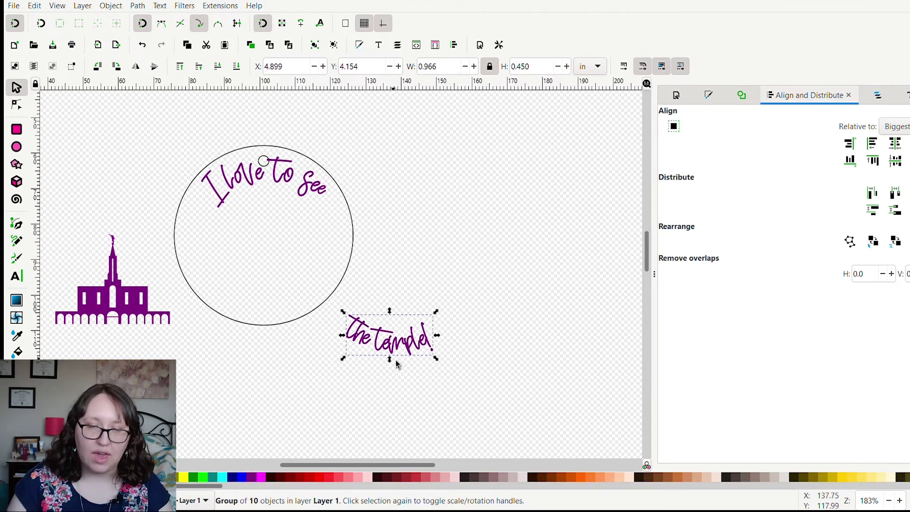
Move 'the temple!' into the circle's bottom, rotate it level, and centre it horizontally on the circle.
{"action": "left_click_drag", "start_coordinate": [397, 353], "coordinate": [268, 319]}
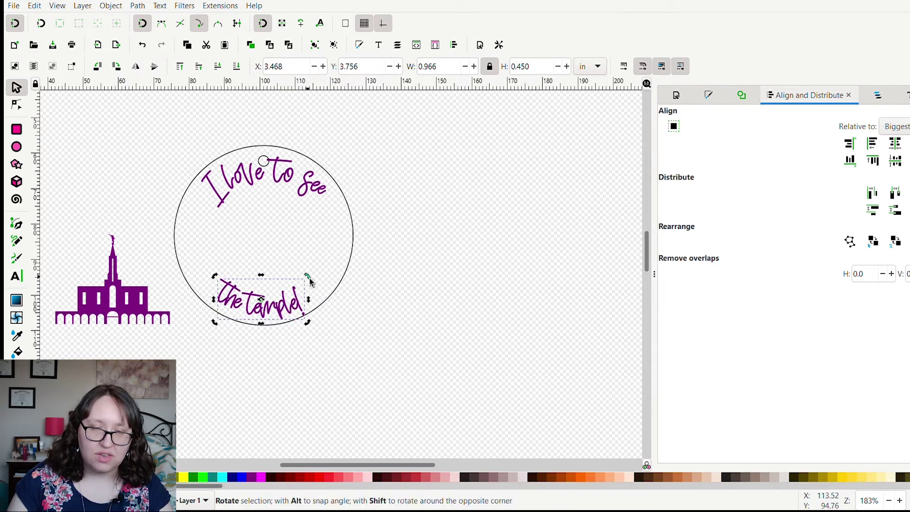
{"action": "left_click_drag", "start_coordinate": [308, 279], "coordinate": [306, 275]}
{"action": "left_click_drag", "start_coordinate": [281, 310], "coordinate": [285, 312]}
{"action": "left_click", "coordinate": [327, 301], "text": "shift"}
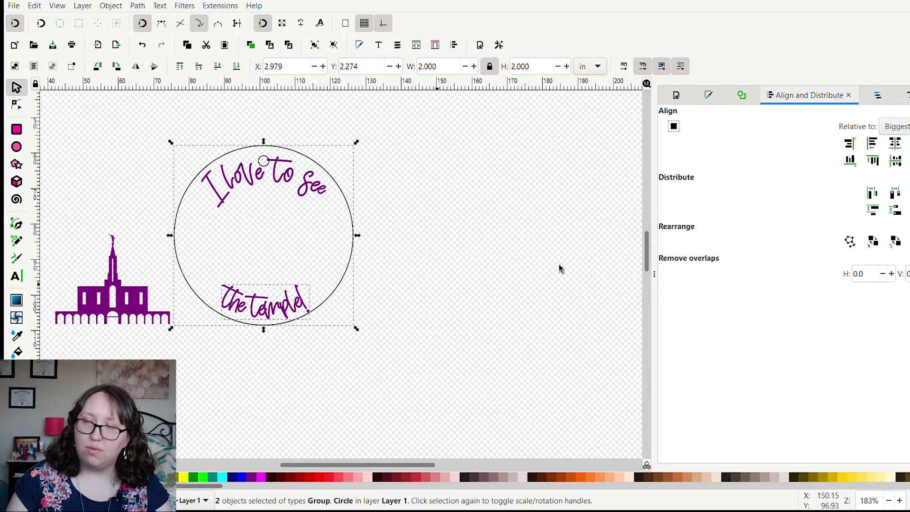
{"action": "left_click", "coordinate": [899, 144]}
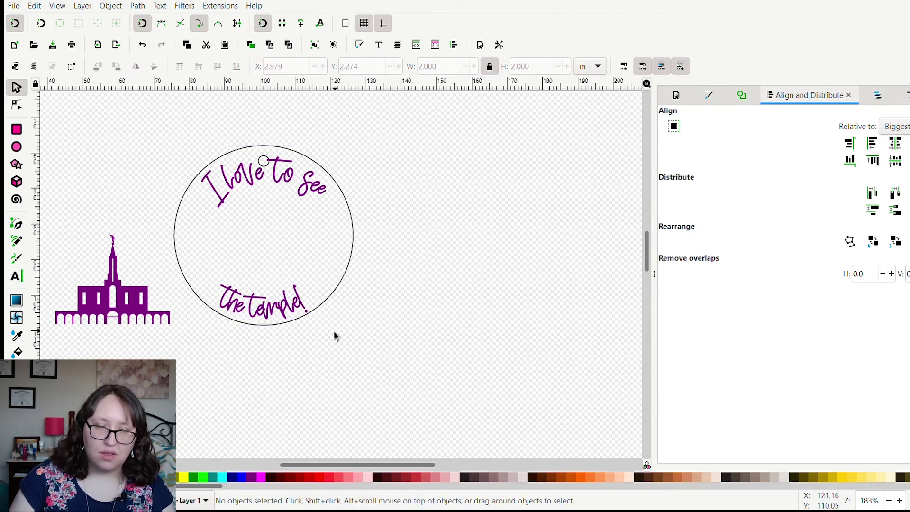
{"action": "left_click", "coordinate": [279, 318]}
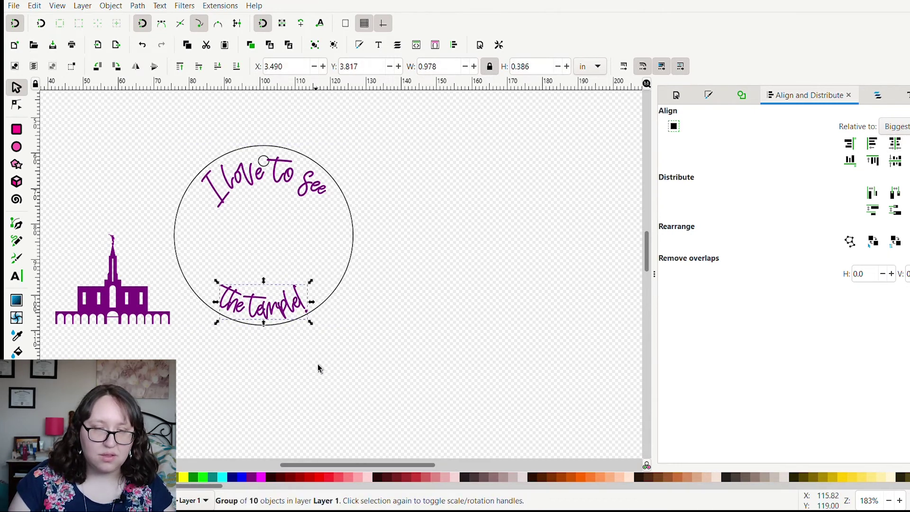
Move the temple silhouette into the circle and centre it on both axes.
{"action": "left_click", "coordinate": [302, 384]}
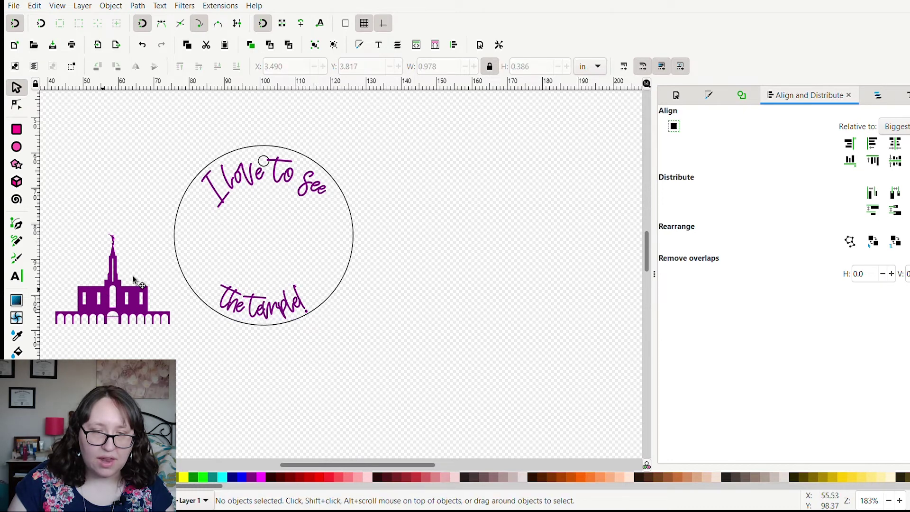
{"action": "left_click_drag", "start_coordinate": [116, 281], "coordinate": [272, 233]}
{"action": "left_click", "coordinate": [350, 264], "text": "shift"}
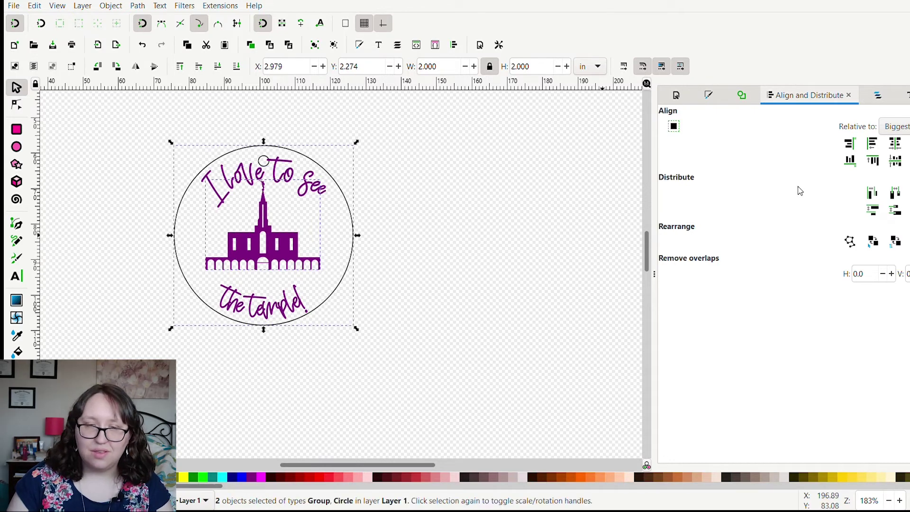
{"action": "left_click", "coordinate": [895, 144]}
{"action": "left_click", "coordinate": [897, 161]}
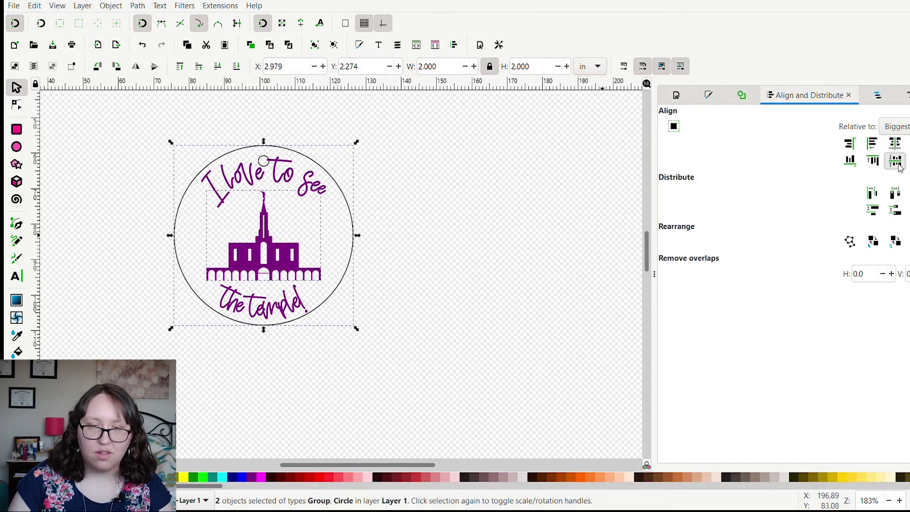
{"action": "left_click", "coordinate": [335, 264]}
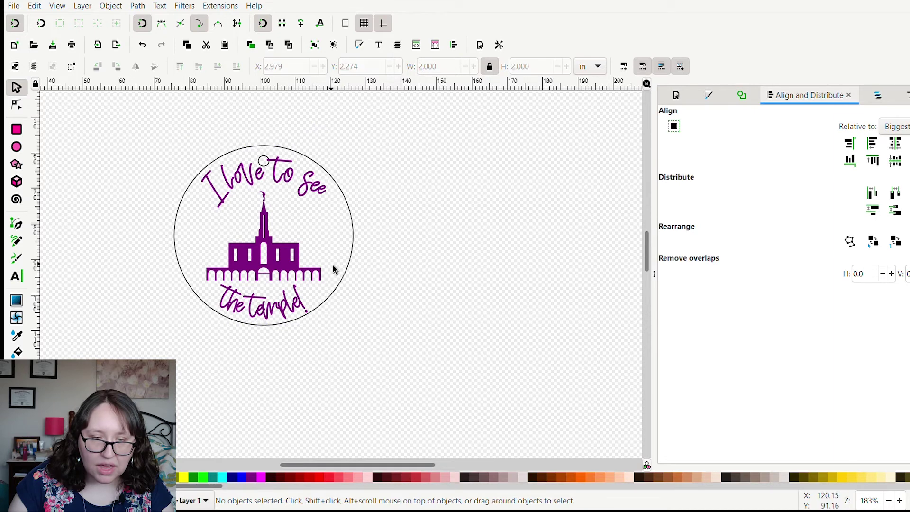
Enlarge the temple silhouette about 11% to 1.377 × 1.080 in and nudge it up slightly.
{"action": "left_click", "coordinate": [289, 256]}
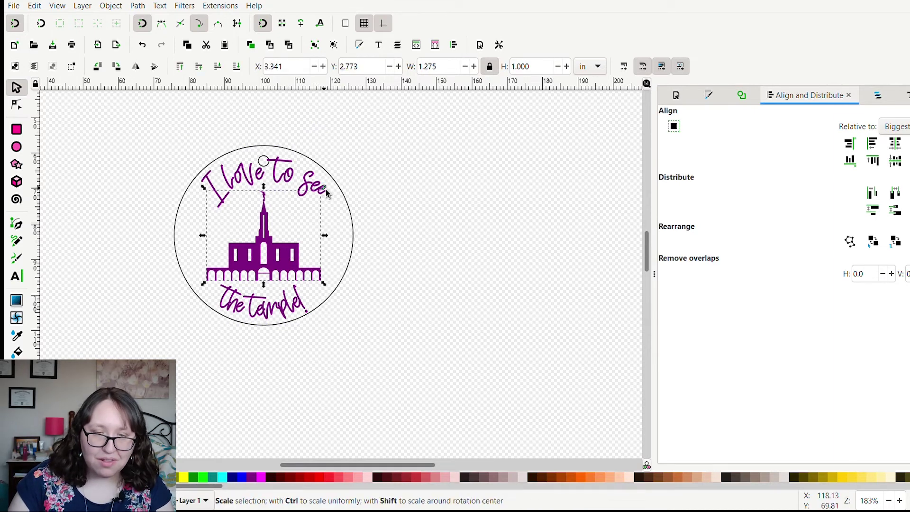
{"action": "mouse_move", "coordinate": [325, 188]}
{"action": "left_mouse_down"}
{"action": "mouse_move", "coordinate": [337, 184]}
{"action": "mouse_move", "coordinate": [331, 189]}
{"action": "left_mouse_up"}
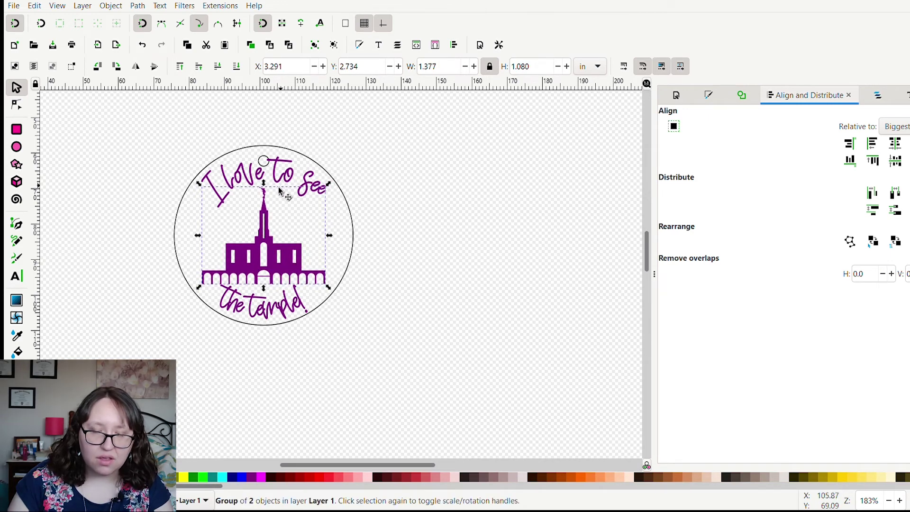
{"action": "left_click", "coordinate": [283, 147], "text": "shift"}
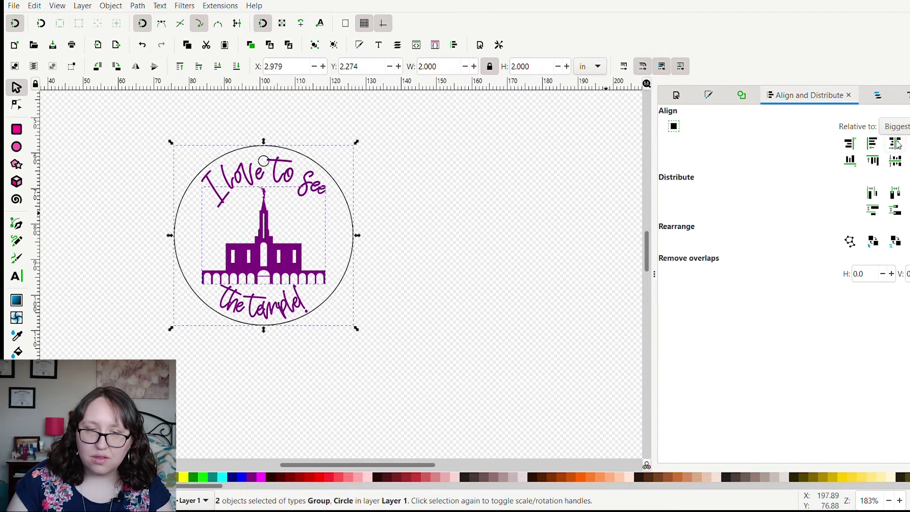
{"action": "left_click", "coordinate": [570, 310]}
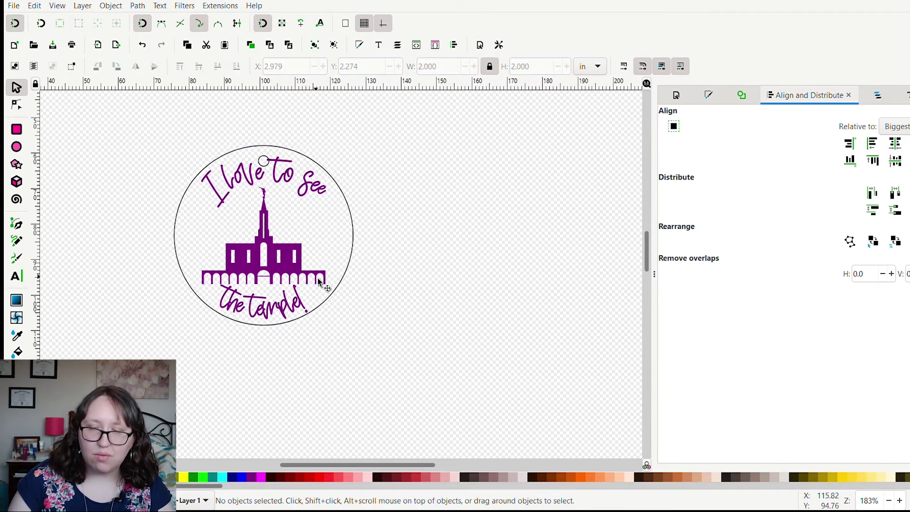
{"action": "left_click", "coordinate": [287, 258]}
{"action": "key", "text": "Up"}
{"action": "key", "text": "Up"}
{"action": "left_click", "coordinate": [422, 254]}
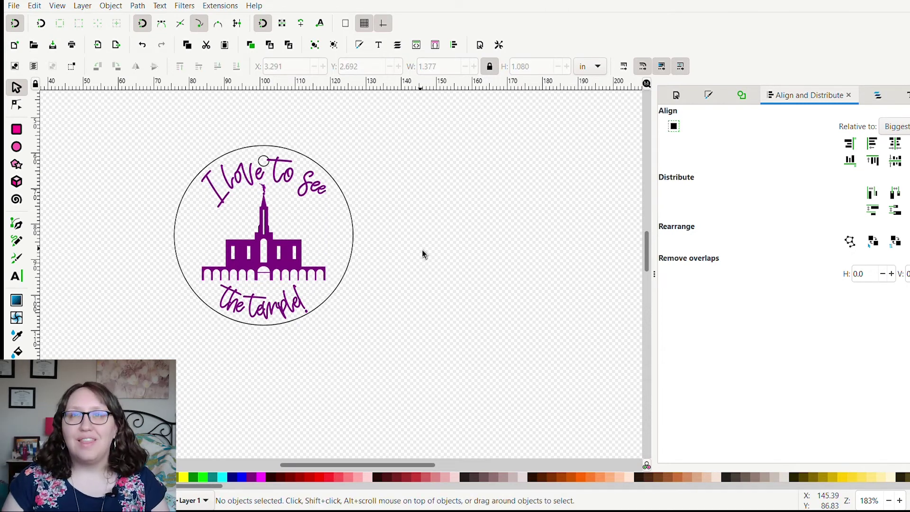